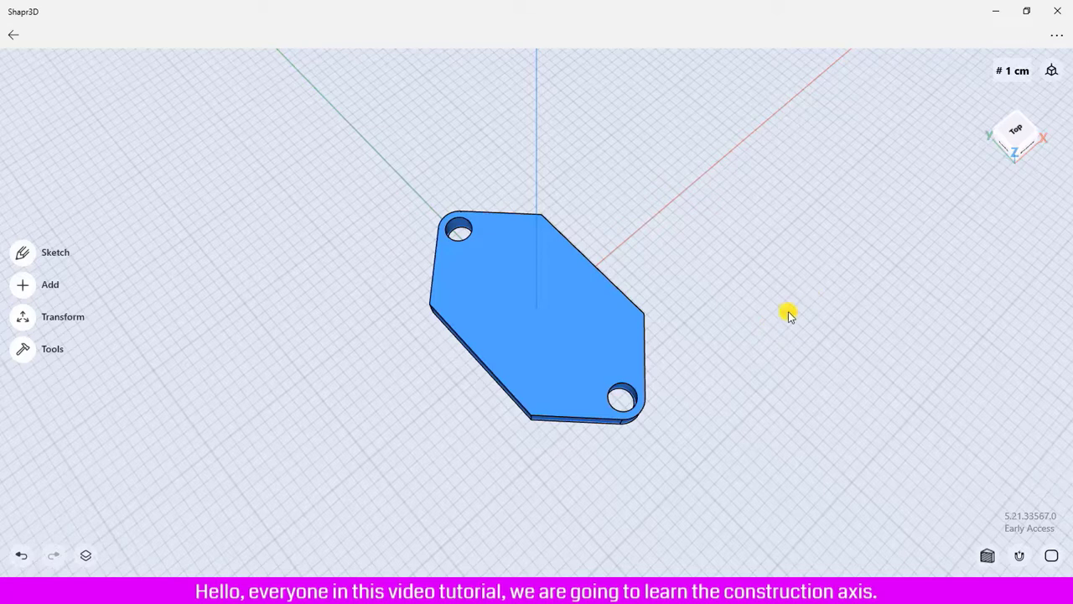
# Delete the existing plate body from the items list so the workspace is empty
pyautogui.moveTo(790, 313)
pyautogui.mouseDown(button='right')
pyautogui.moveTo(761, 250)
pyautogui.moveTo(765, 196)
pyautogui.moveTo(810, 282)
pyautogui.moveTo(800, 305)
pyautogui.mouseUp(button='right')
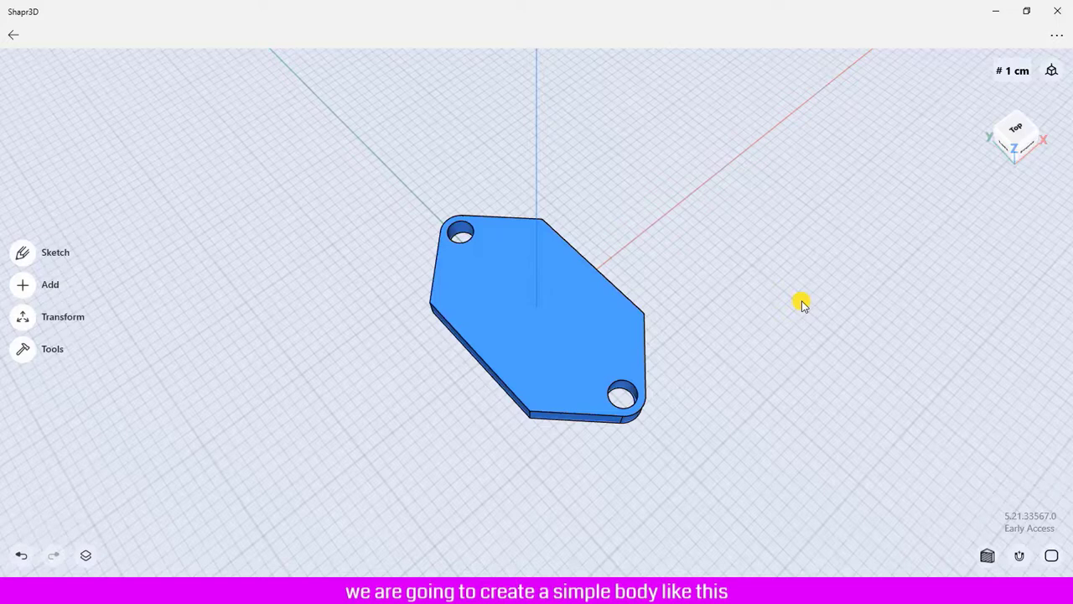
pyautogui.moveTo(801, 304); pyautogui.dragTo(769, 299, button='right')
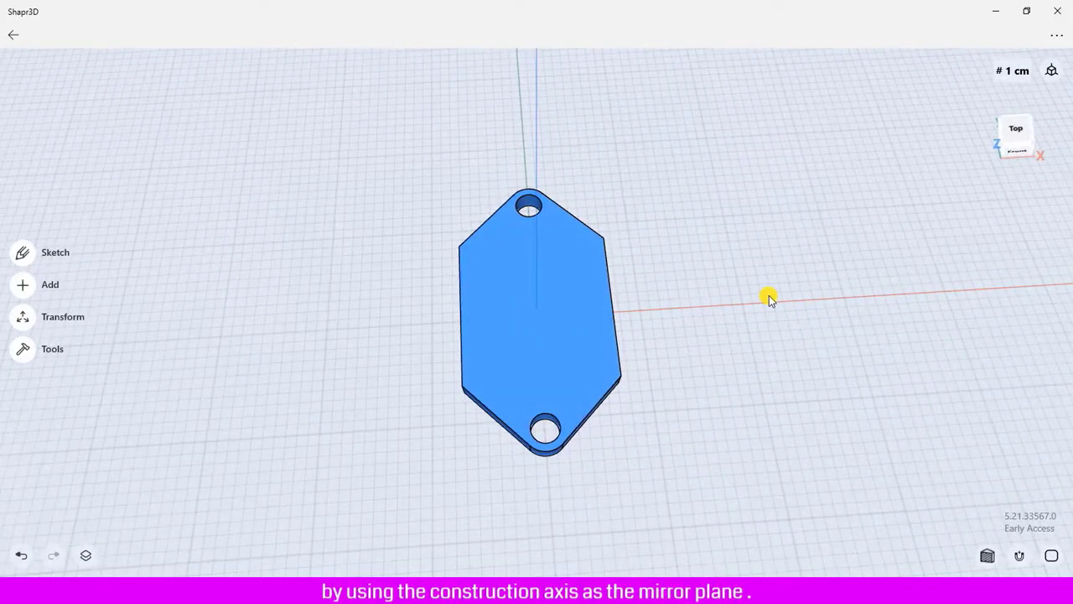
pyautogui.click(86, 555)
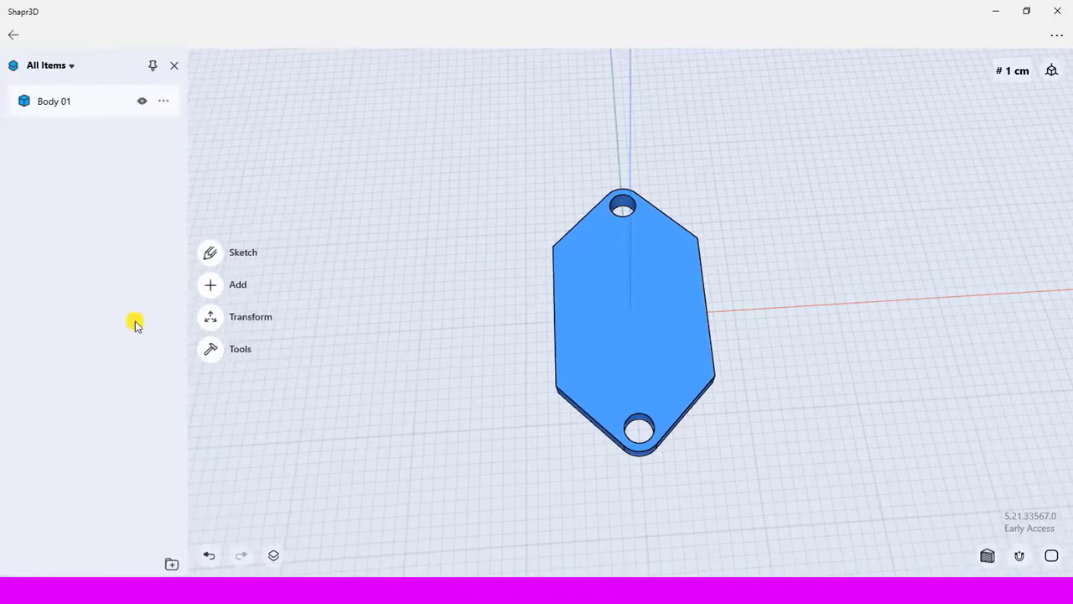
pyautogui.click(164, 104)
pyautogui.click(213, 149)
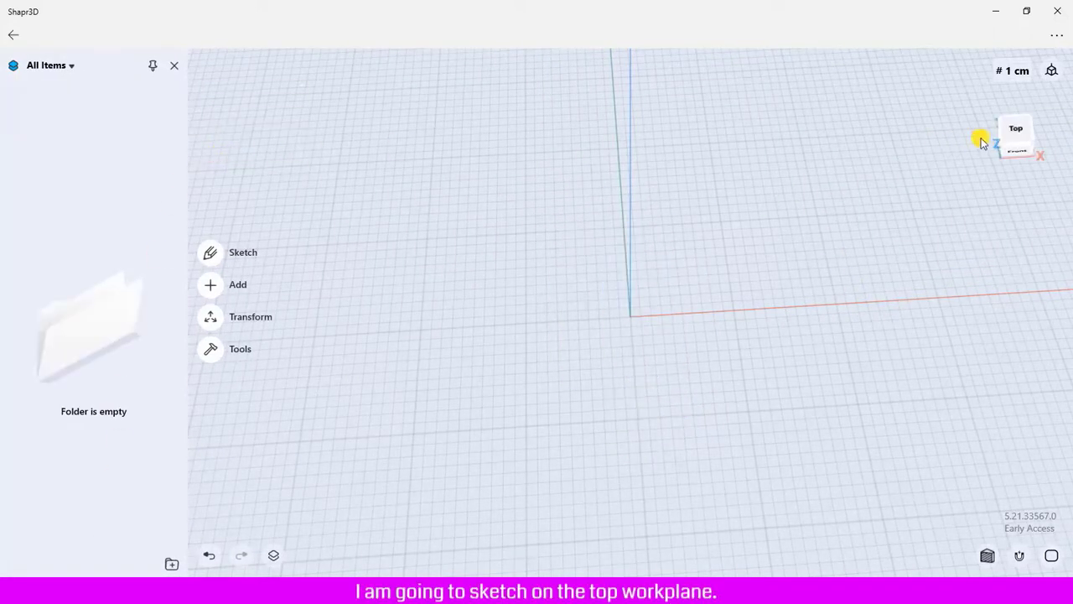
# Sketch a 20 cm by 20 cm center rectangle on the top plane, centred on the origin
pyautogui.click(1015, 127)
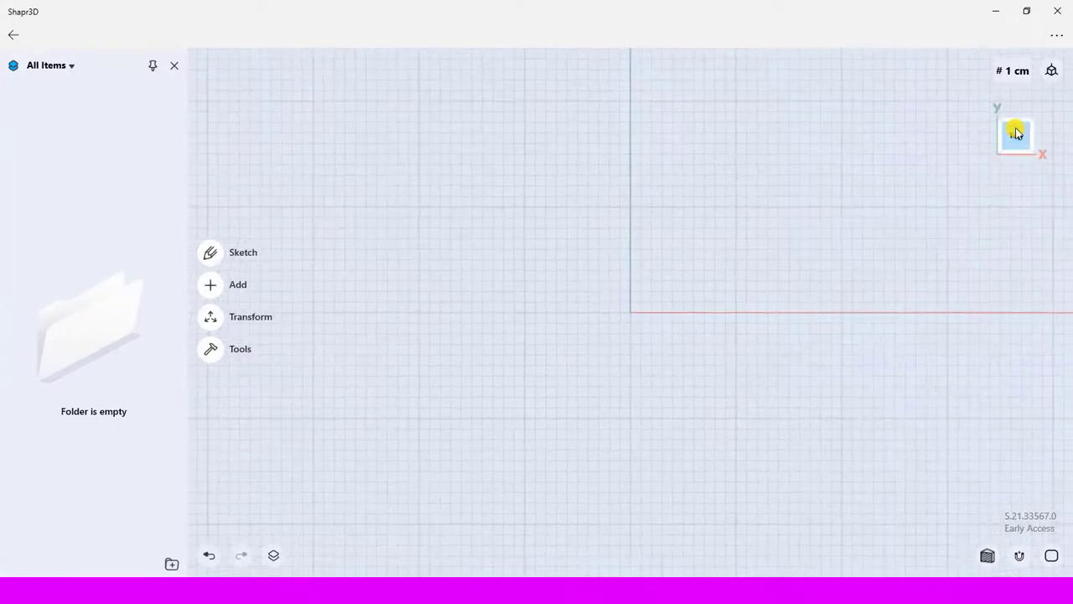
pyautogui.click(177, 67)
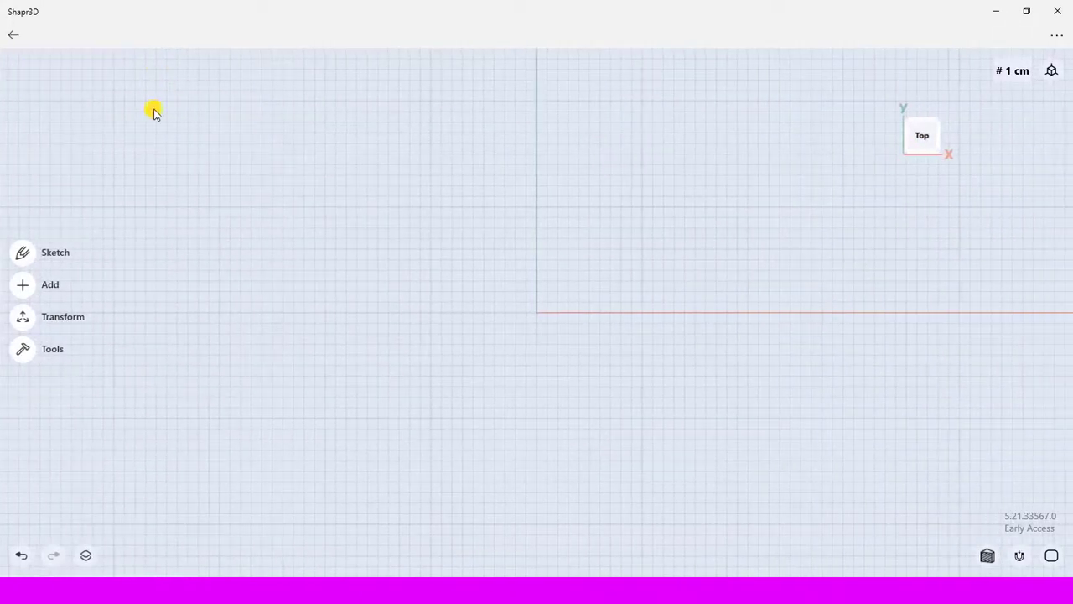
pyautogui.click(23, 255)
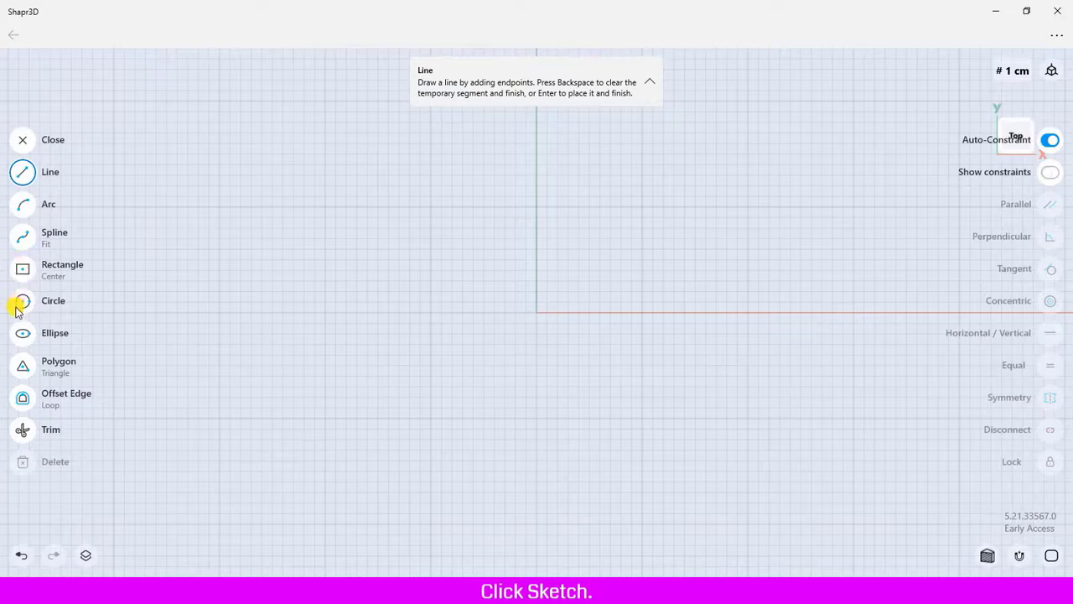
pyautogui.click(33, 266)
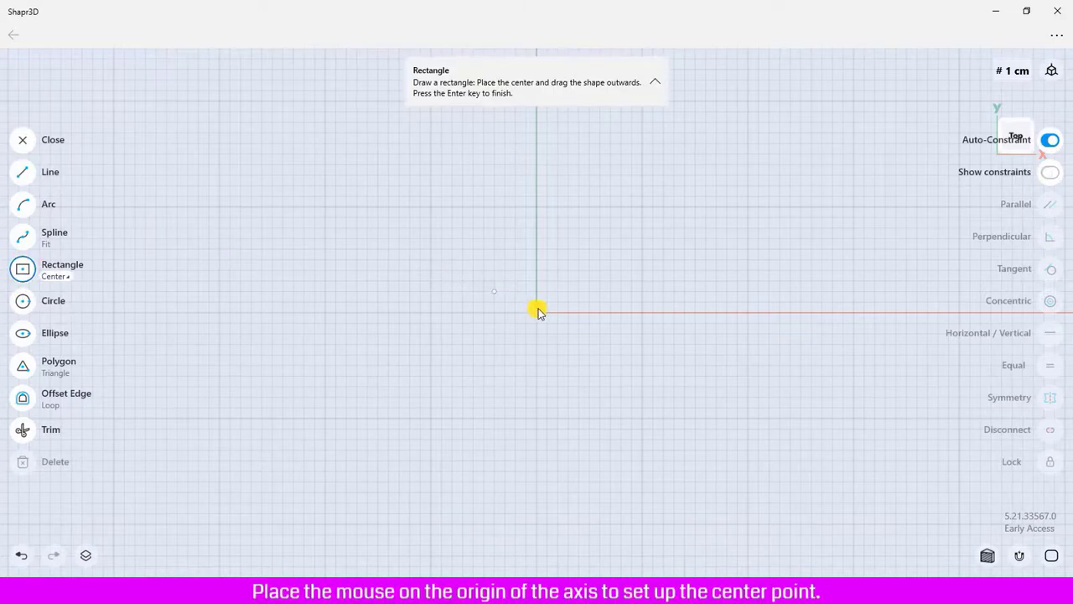
pyautogui.moveTo(537, 316); pyautogui.dragTo(634, 245)
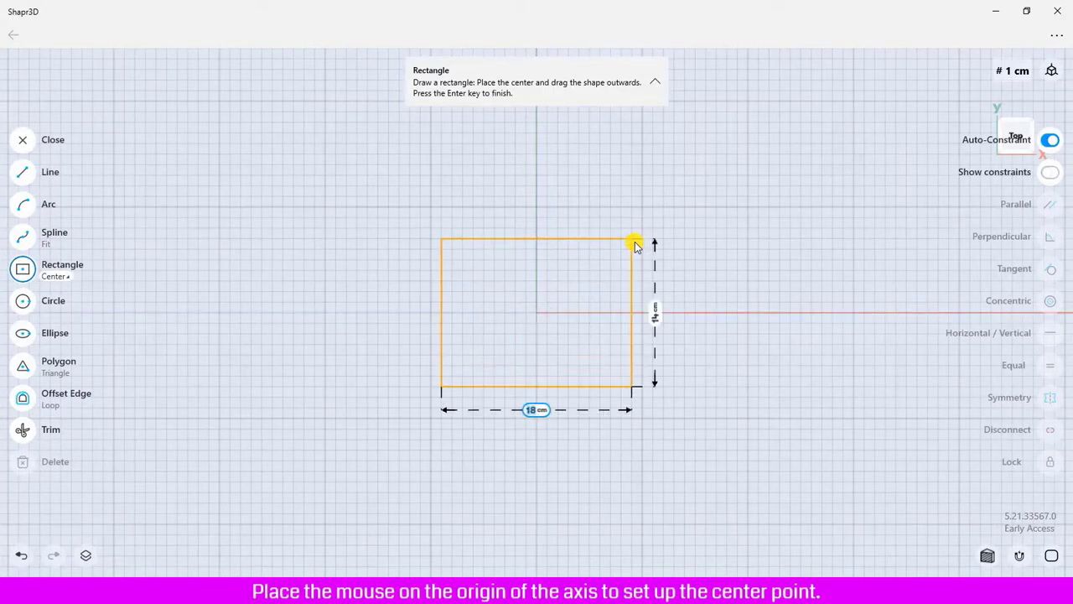
pyautogui.write('0')
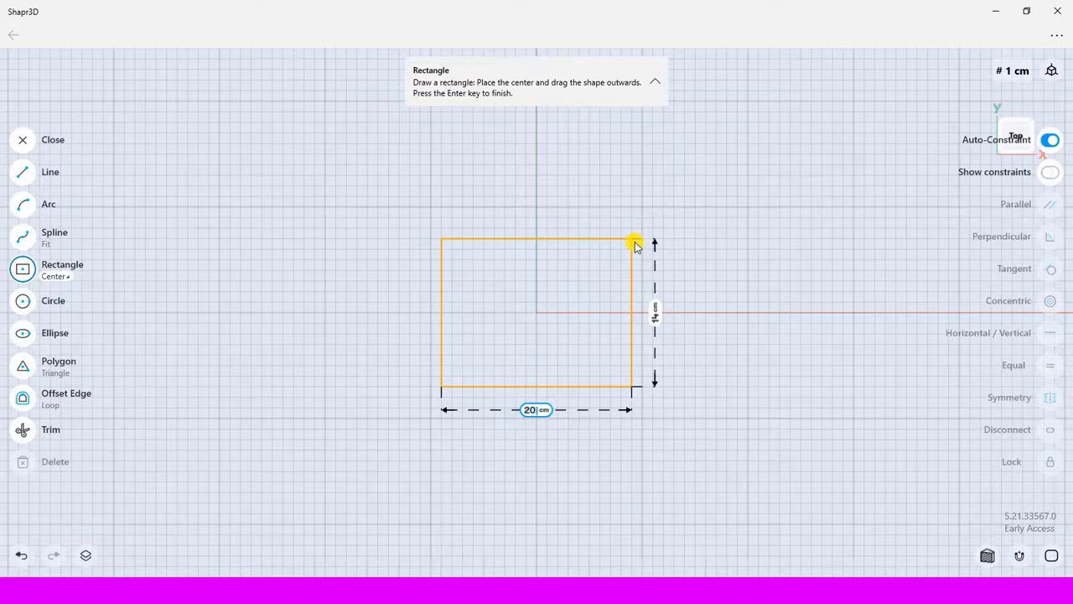
pyautogui.press('Tab')
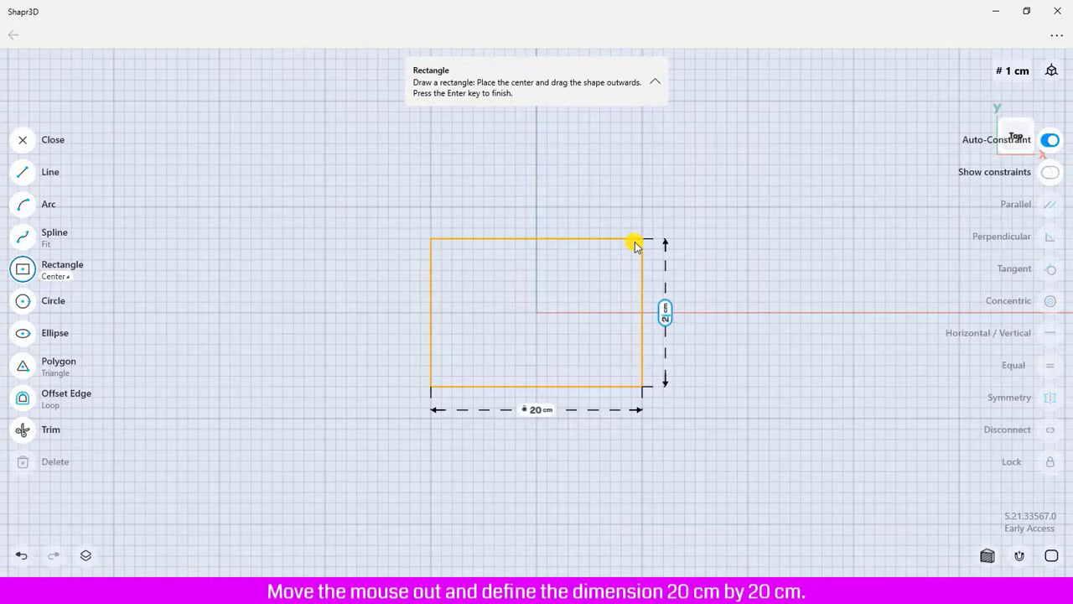
pyautogui.press('Return')
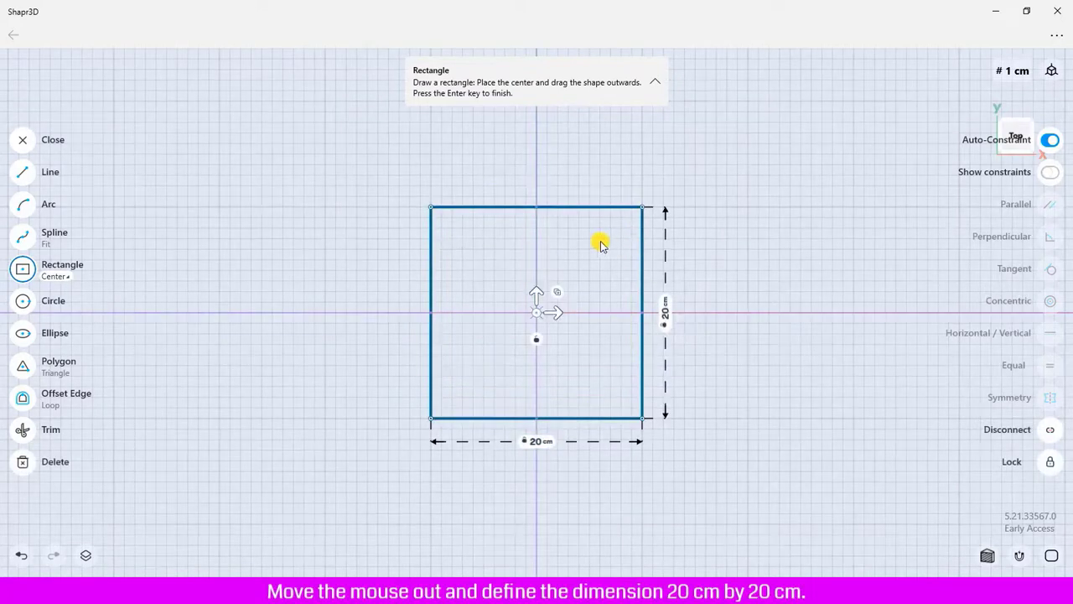
# Sketch a circle with a 2 cm radius inside the square near its upper-left corner
pyautogui.click(23, 301)
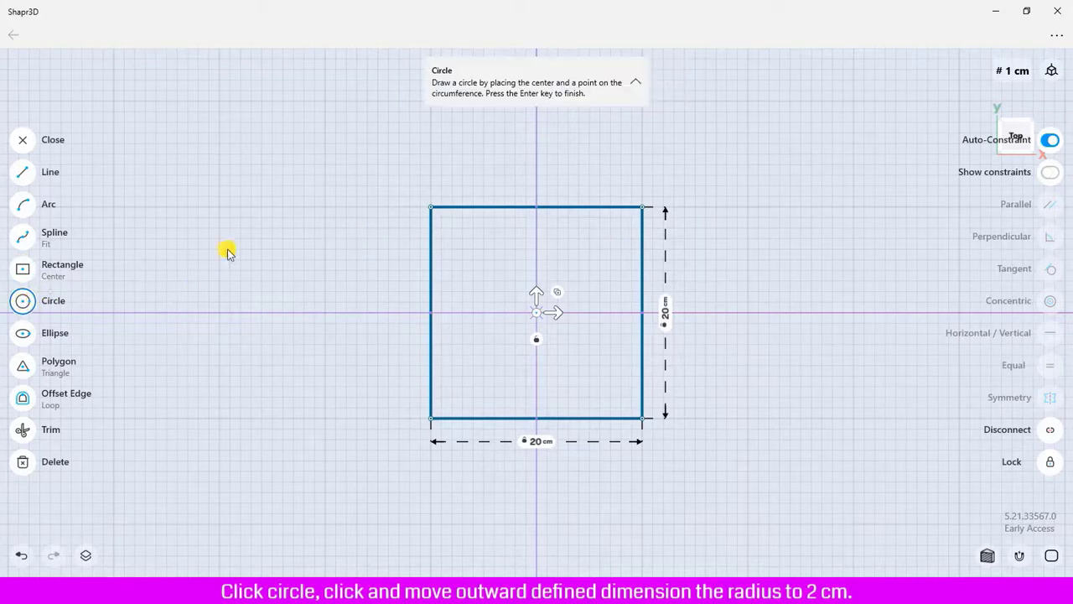
pyautogui.click(462, 241)
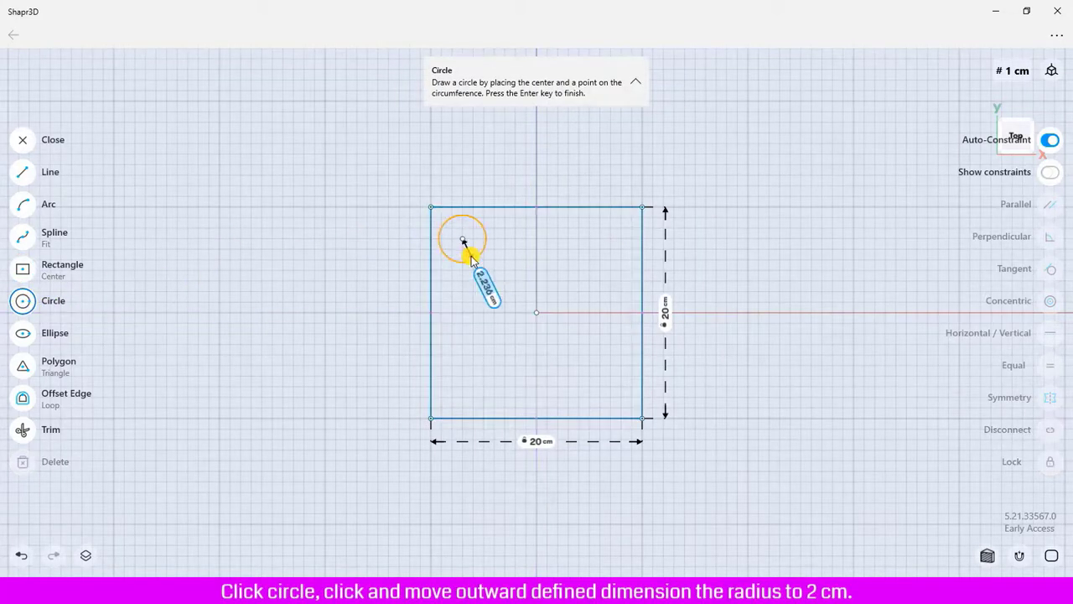
pyautogui.write('2')
pyautogui.press('Return')
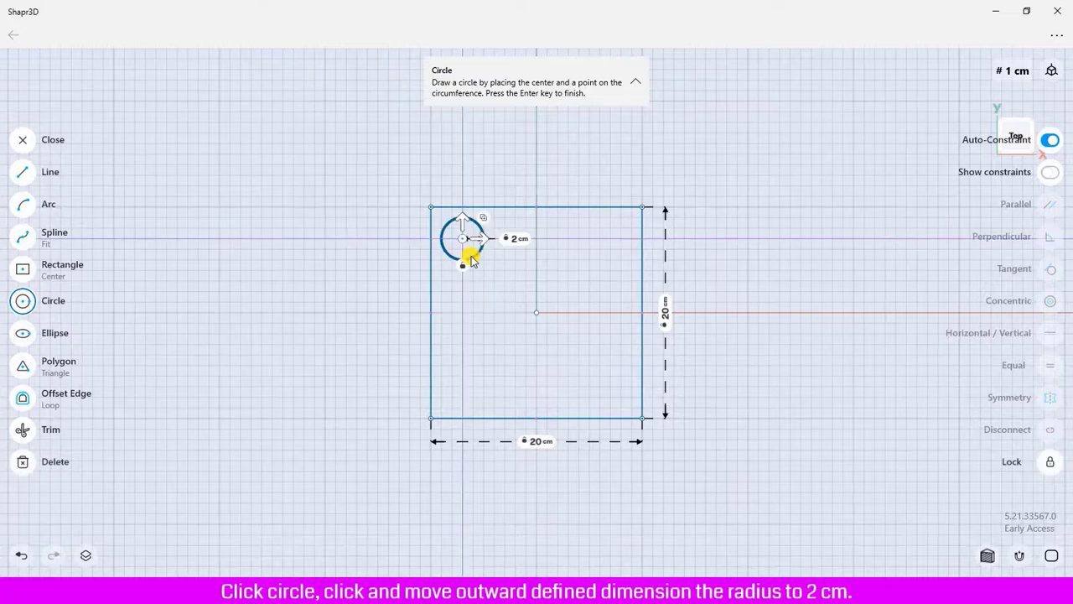
pyautogui.click(24, 140)
# Constrain the circle tangent to the square's top edge and left edge, and close the sketch
pyautogui.scroll(2, 444, 199)
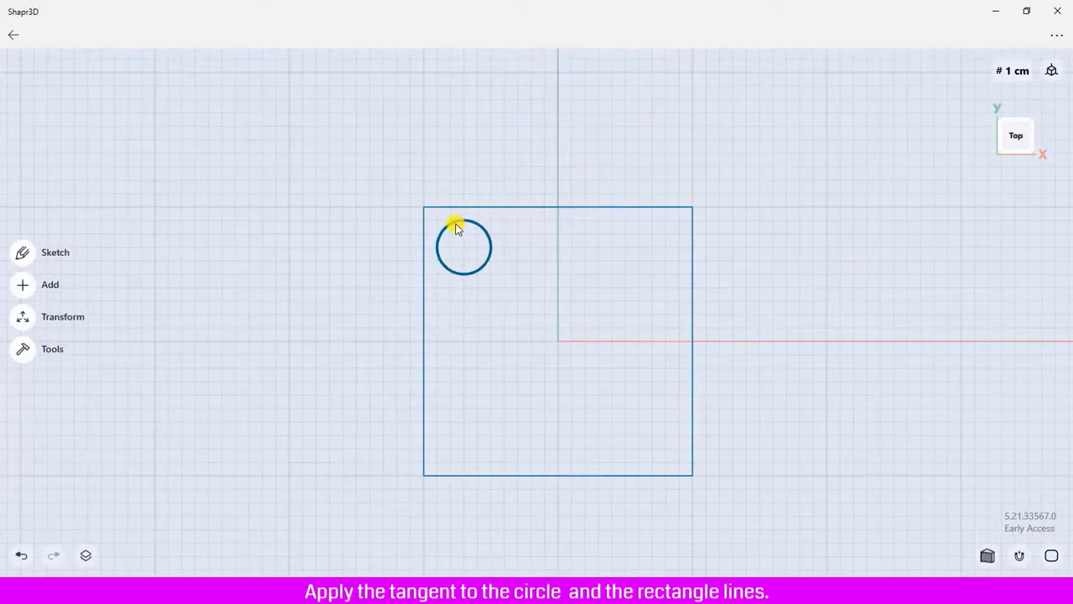
pyautogui.click(457, 229)
pyautogui.click(491, 207)
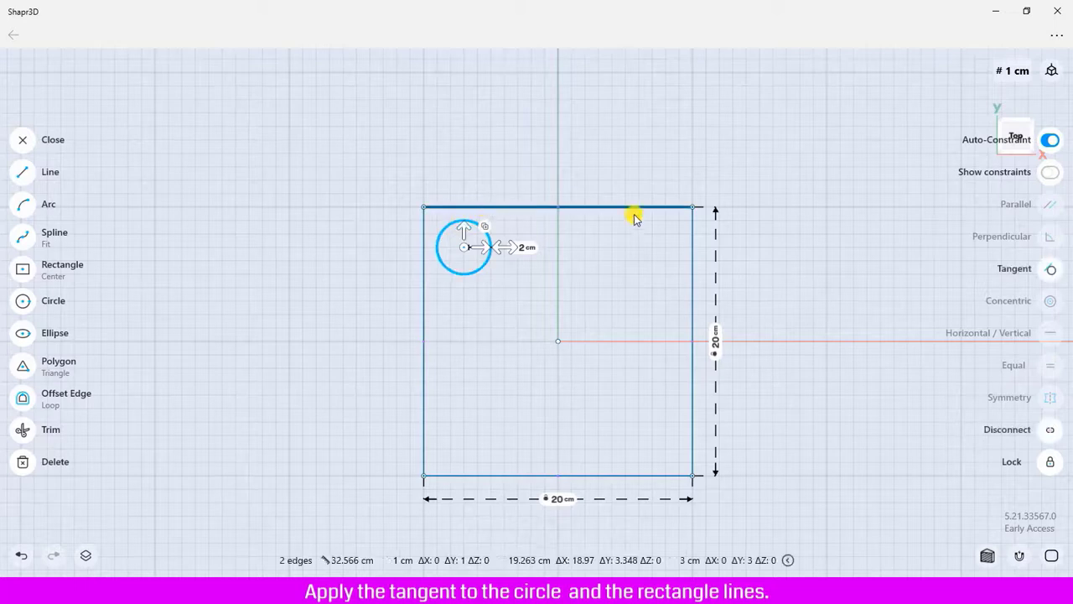
pyautogui.click(1050, 271)
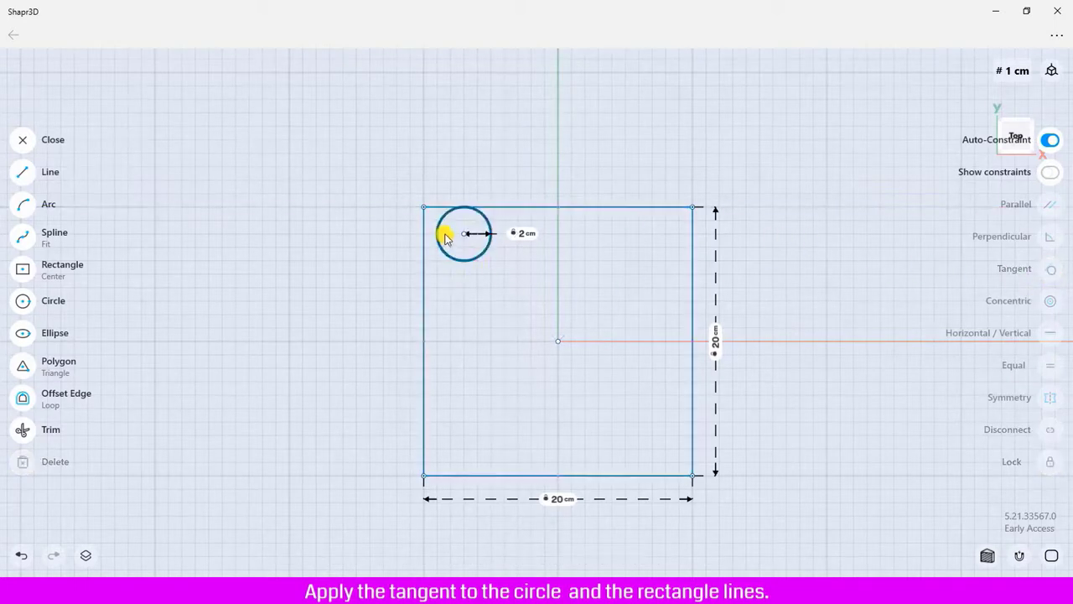
pyautogui.click(438, 234)
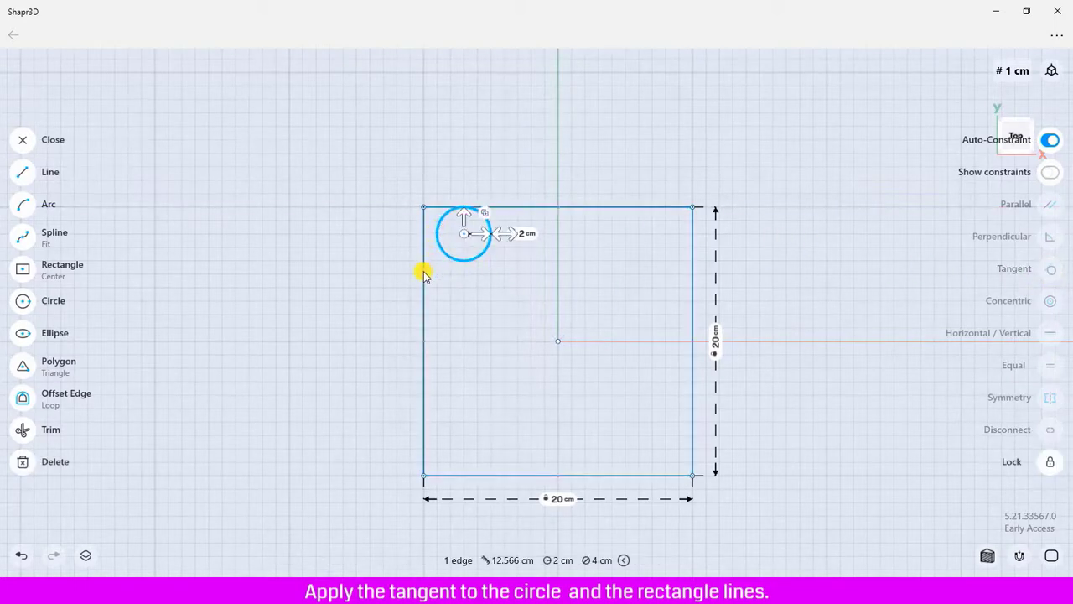
pyautogui.click(424, 272)
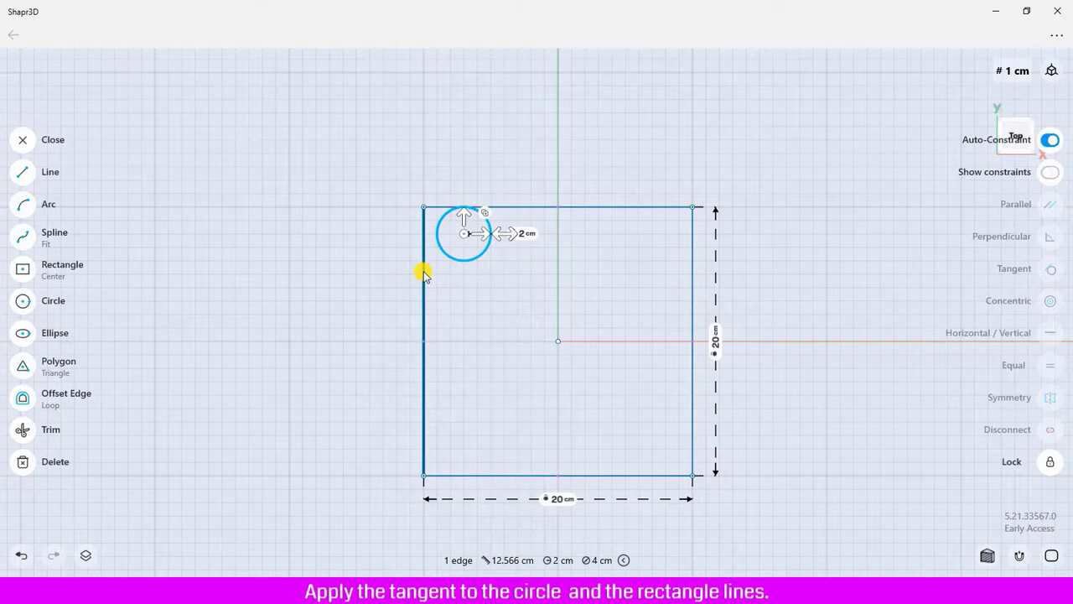
pyautogui.click(1051, 270)
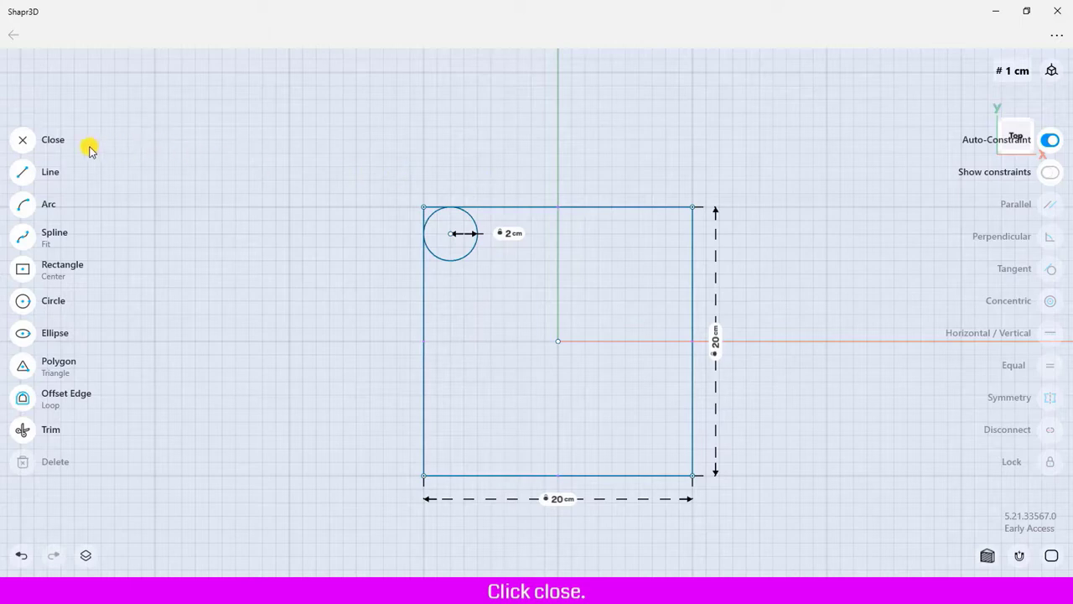
pyautogui.click(26, 142)
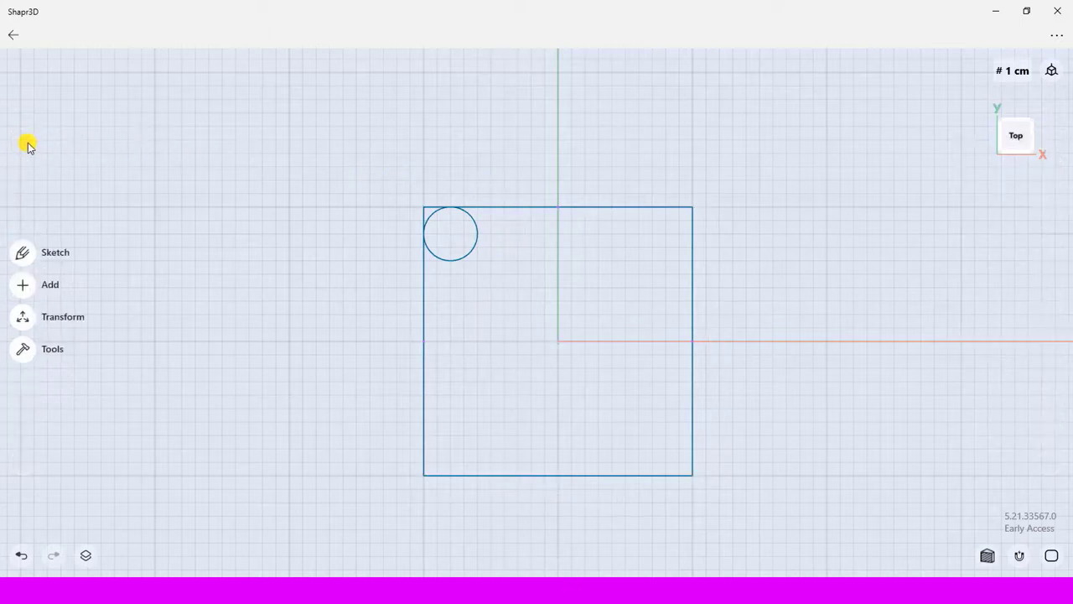
# Add a 2 Points construction axis running diagonally from the square's lower-left corner to its upper-right corner
pyautogui.click(23, 286)
pyautogui.click(23, 286)
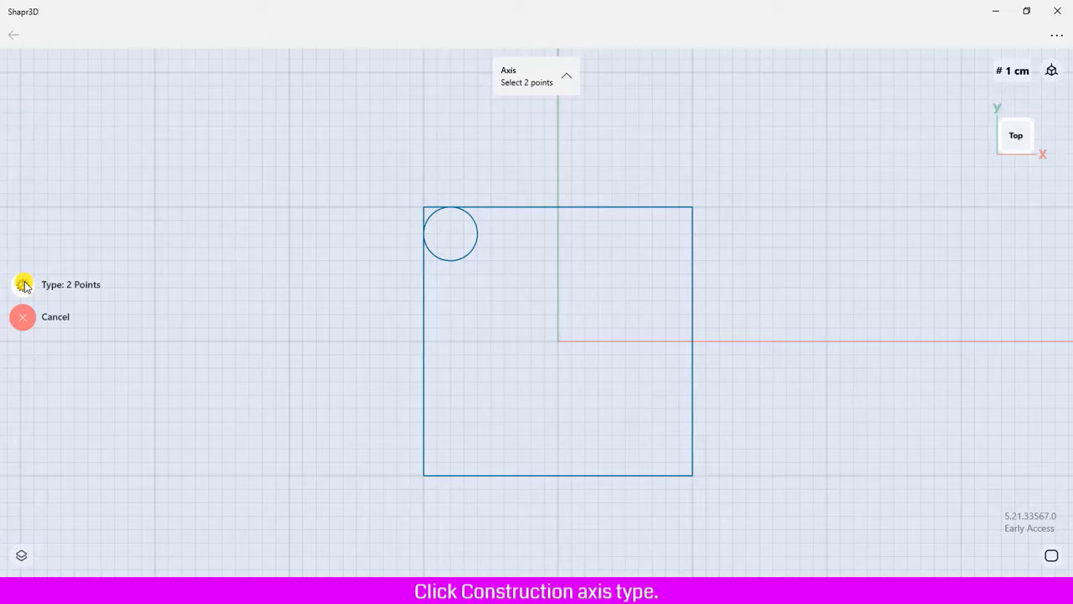
pyautogui.click(22, 285)
pyautogui.click(131, 244)
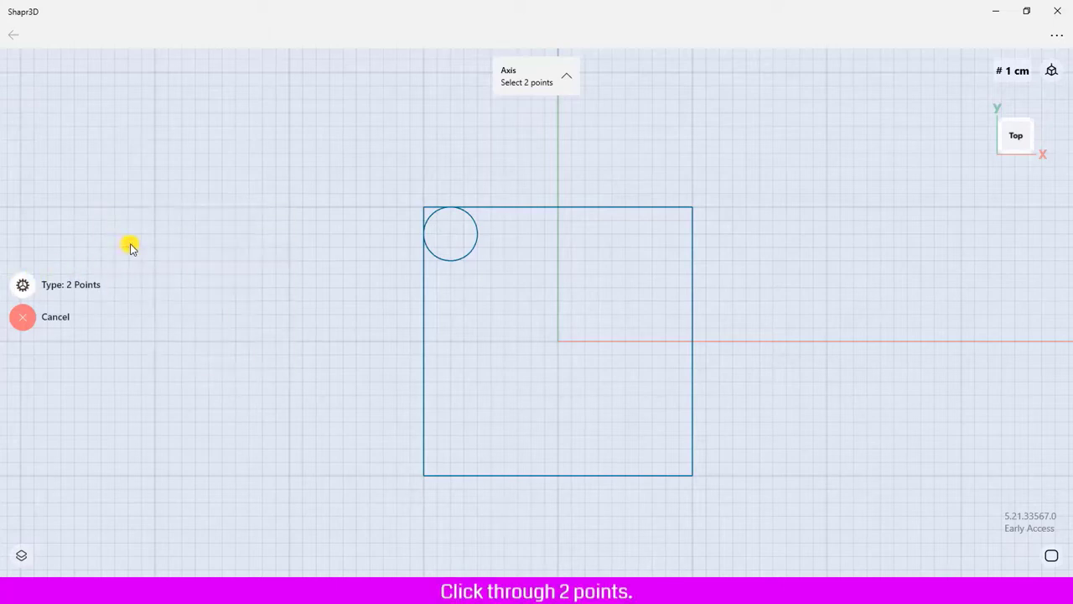
pyautogui.click(423, 475)
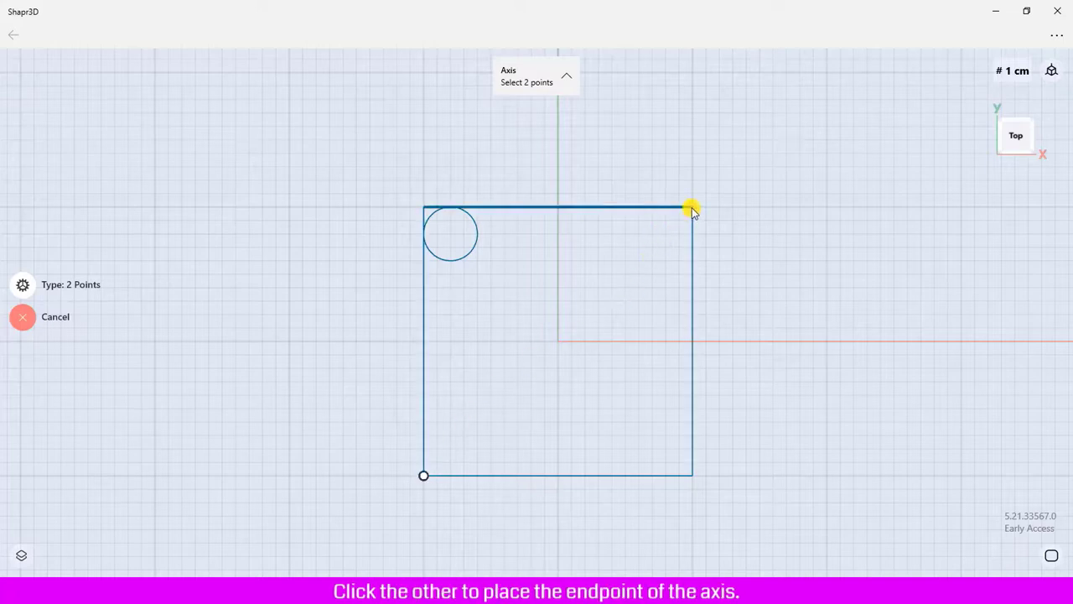
pyautogui.click(693, 208)
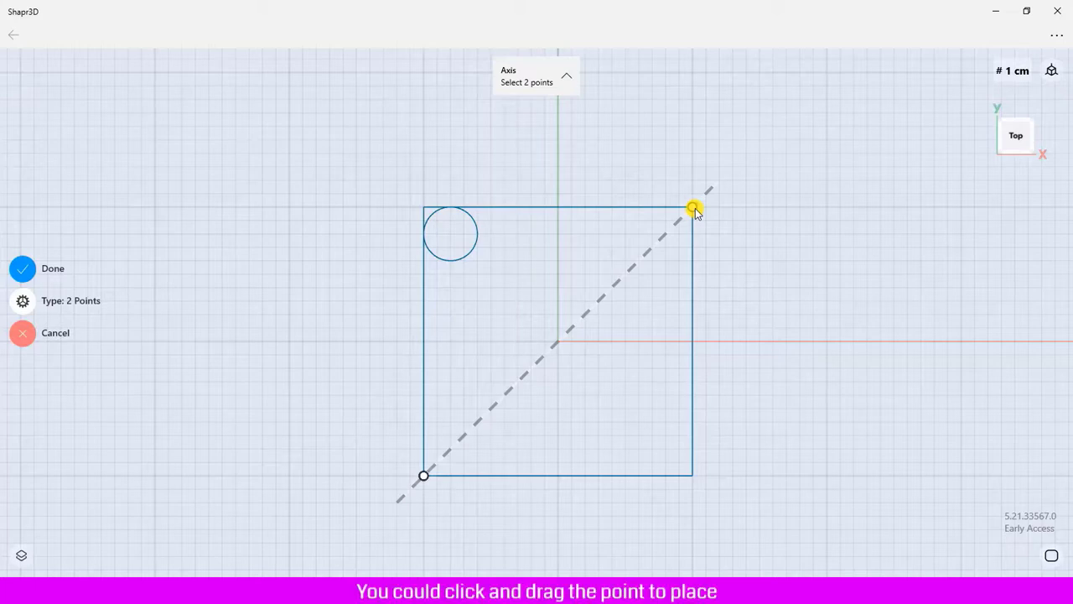
pyautogui.moveTo(694, 209)
pyautogui.mouseDown()
pyautogui.moveTo(695, 318)
pyautogui.moveTo(692, 208)
pyautogui.mouseUp()
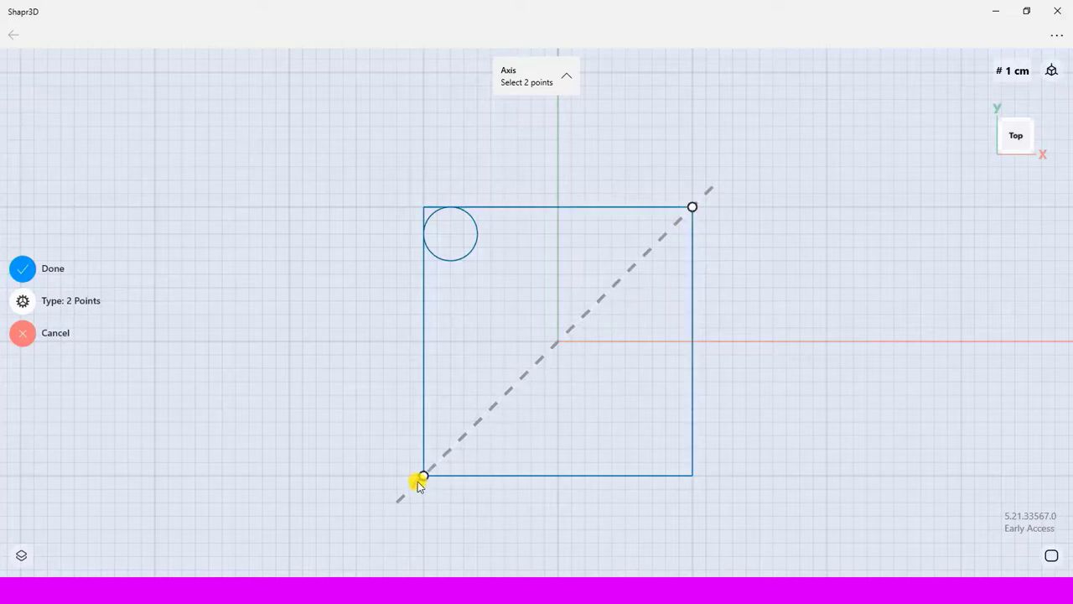
pyautogui.moveTo(425, 477)
pyautogui.mouseDown()
pyautogui.moveTo(475, 498)
pyautogui.moveTo(458, 503)
pyautogui.moveTo(424, 476)
pyautogui.mouseUp()
pyautogui.click(23, 268)
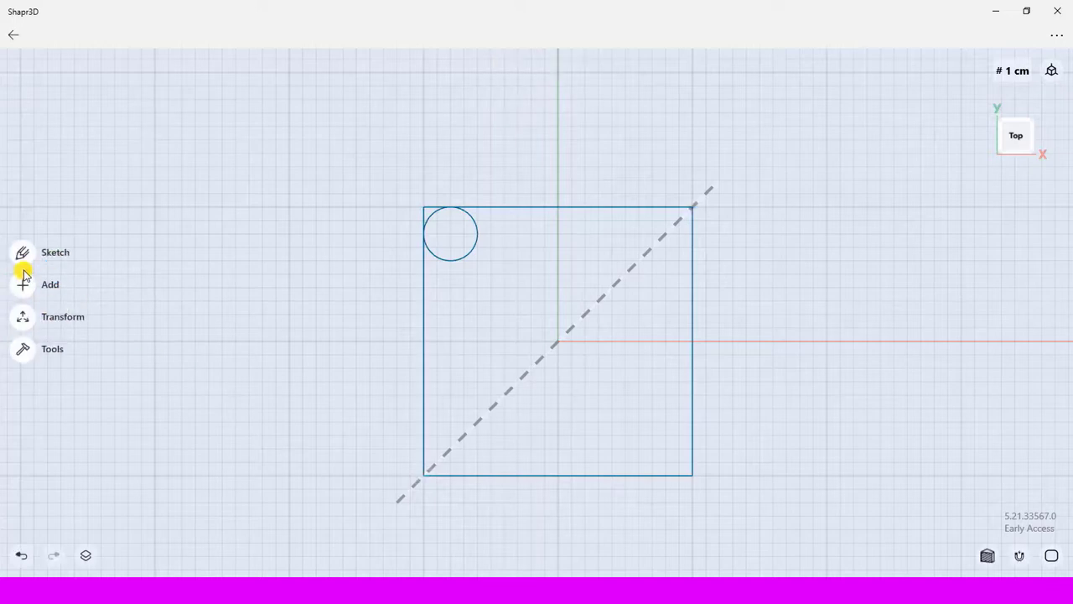
# Mirror the circle across the diagonal construction axis with Keep Originals on
pyautogui.click(22, 316)
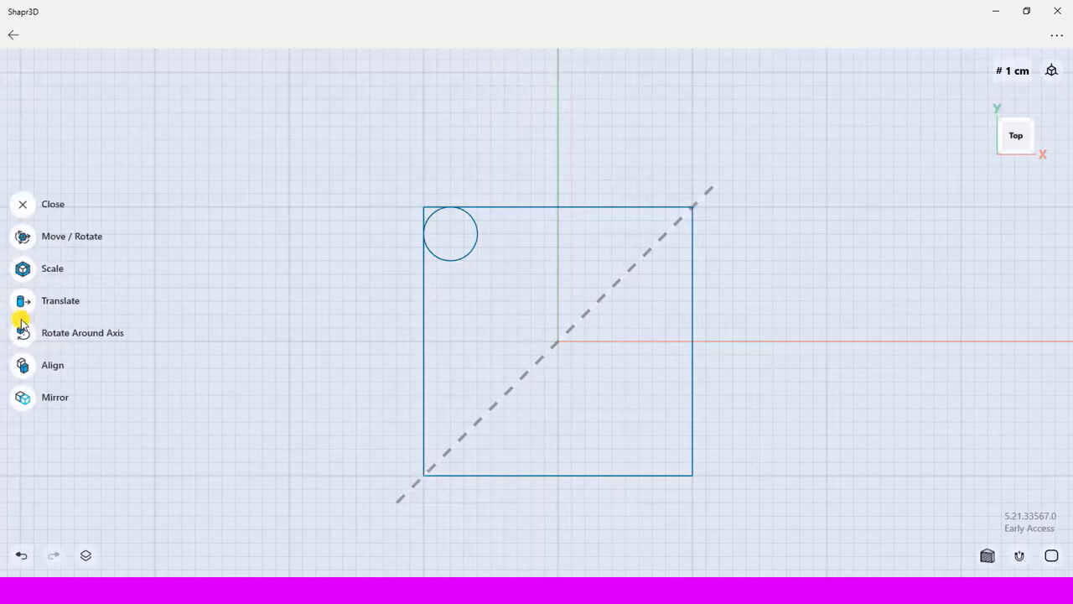
pyautogui.click(23, 396)
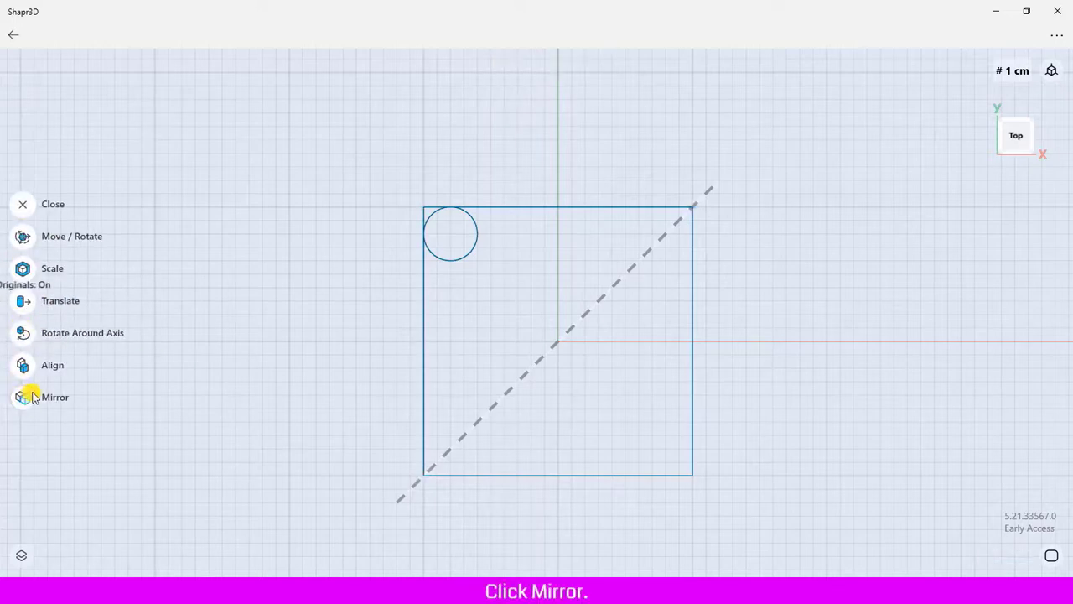
pyautogui.click(469, 252)
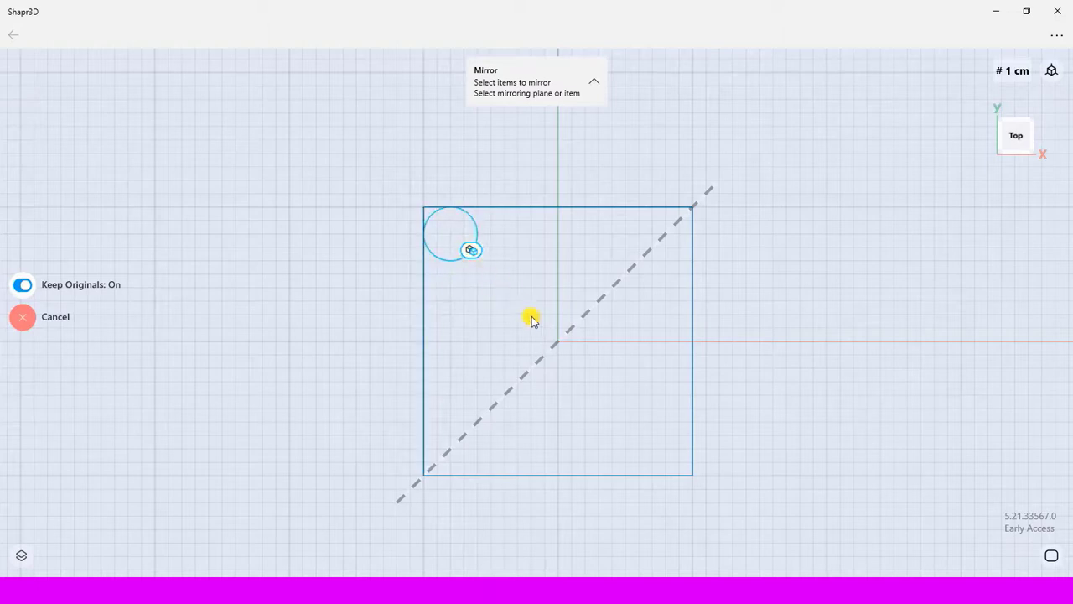
pyautogui.click(553, 345)
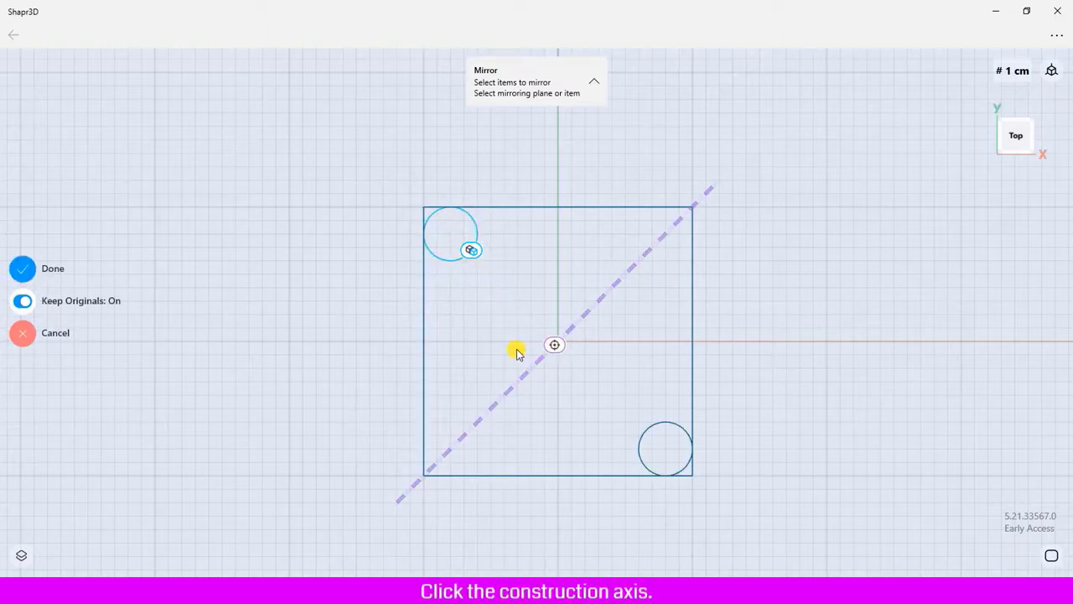
pyautogui.click(23, 269)
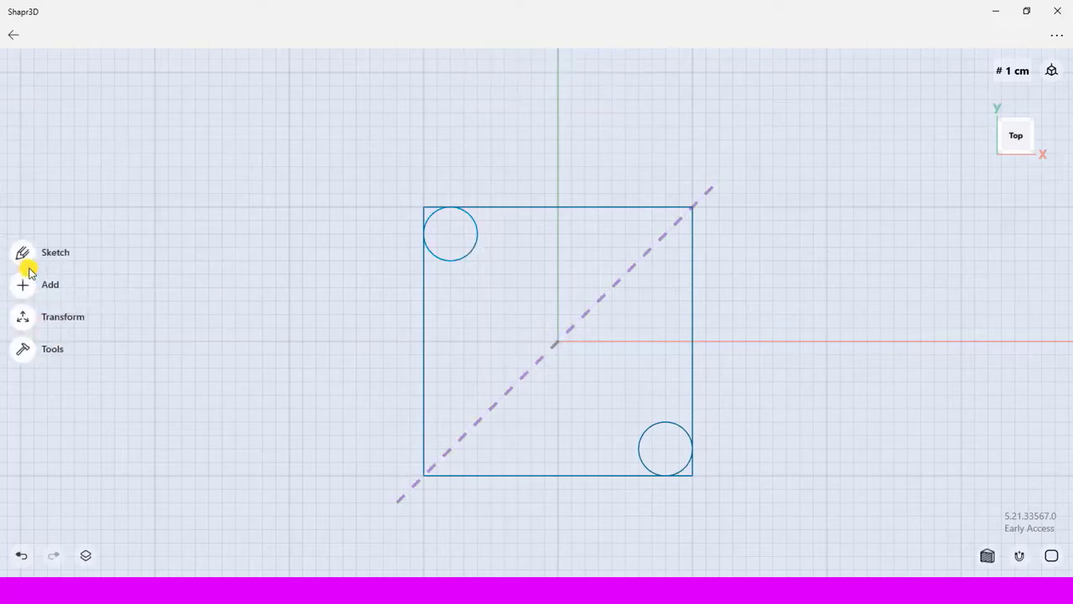
# Draw a line from the midpoint of the square's left edge to the midpoint of its bottom edge, and close the sketch
pyautogui.click(21, 253)
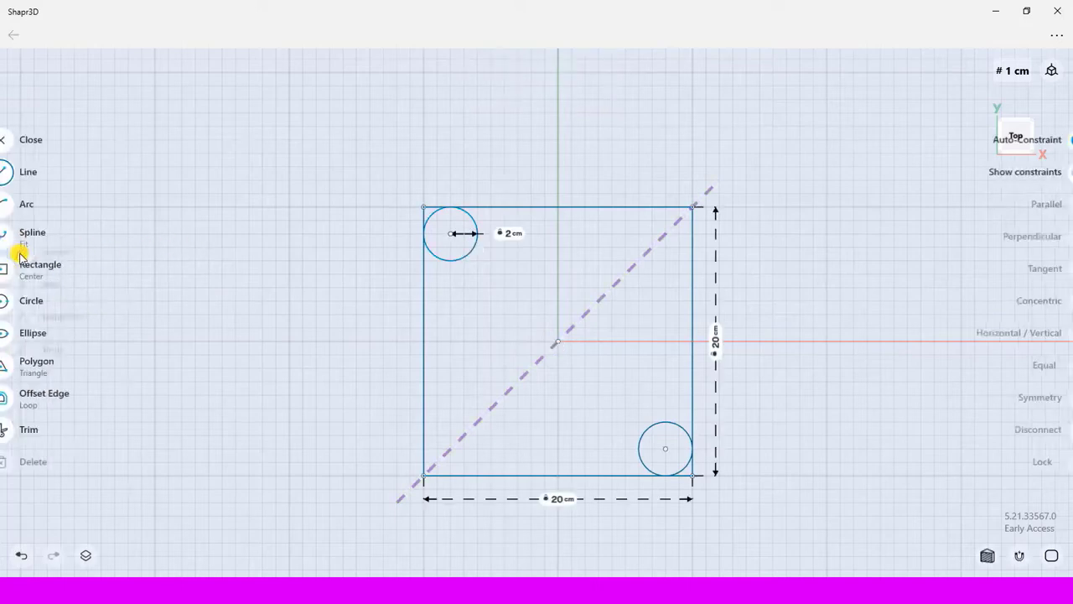
pyautogui.click(23, 172)
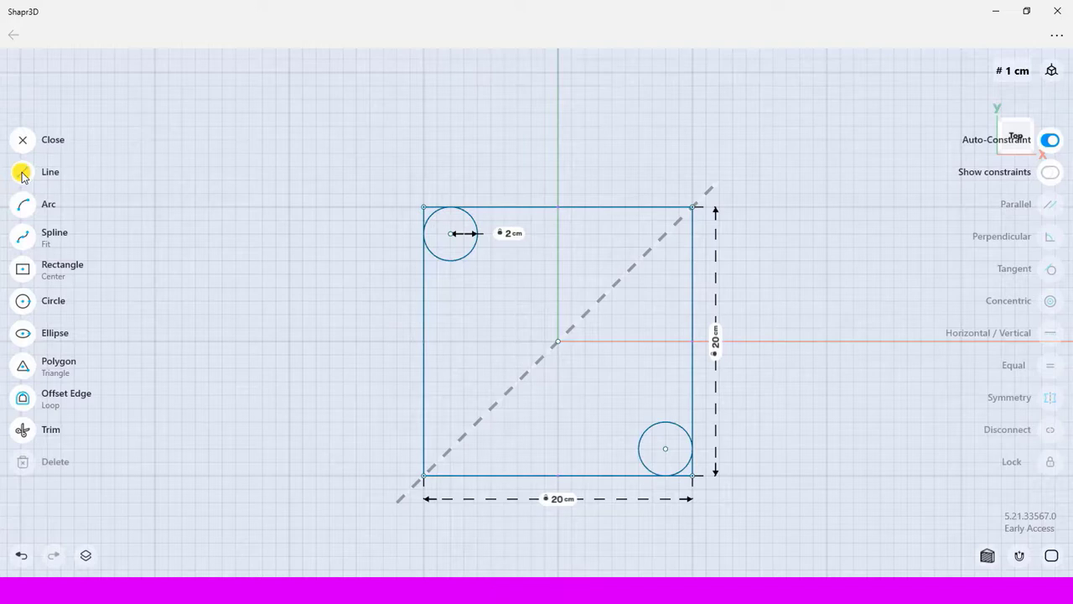
pyautogui.click(423, 344)
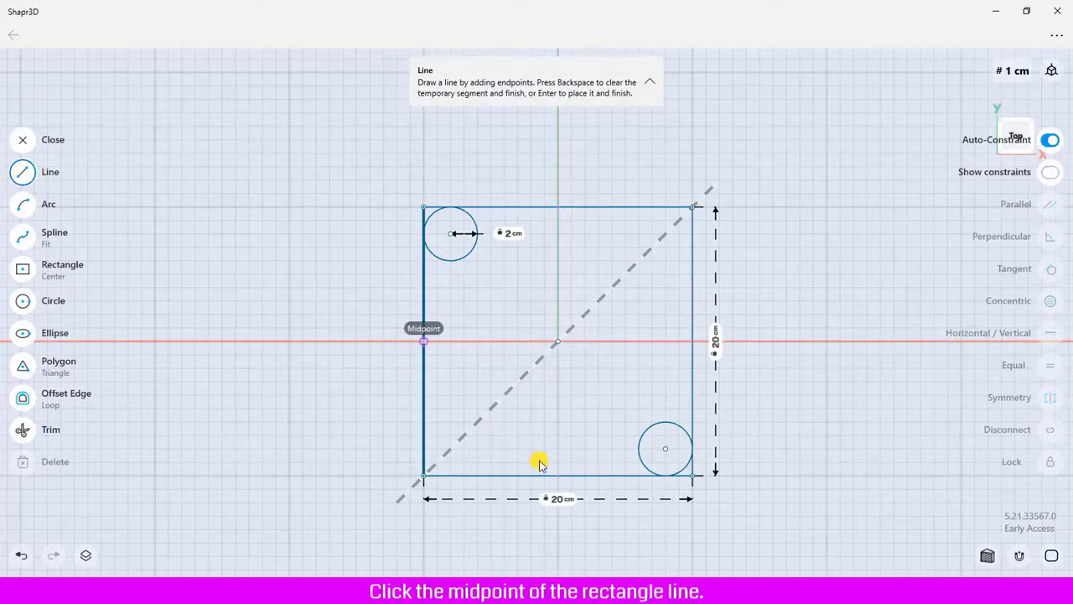
pyautogui.doubleClick(560, 477)
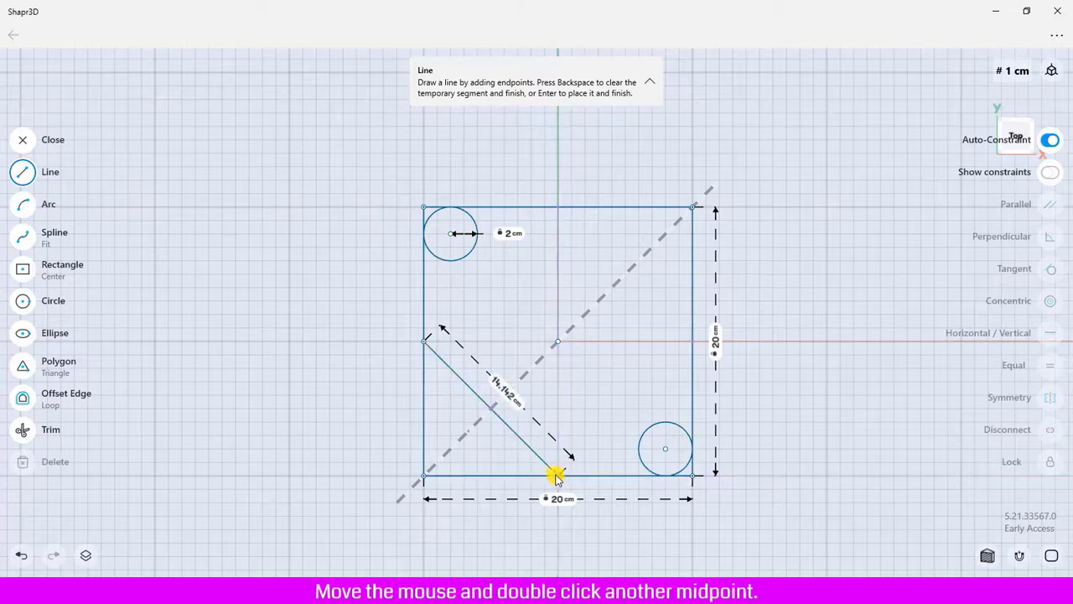
pyautogui.click(24, 141)
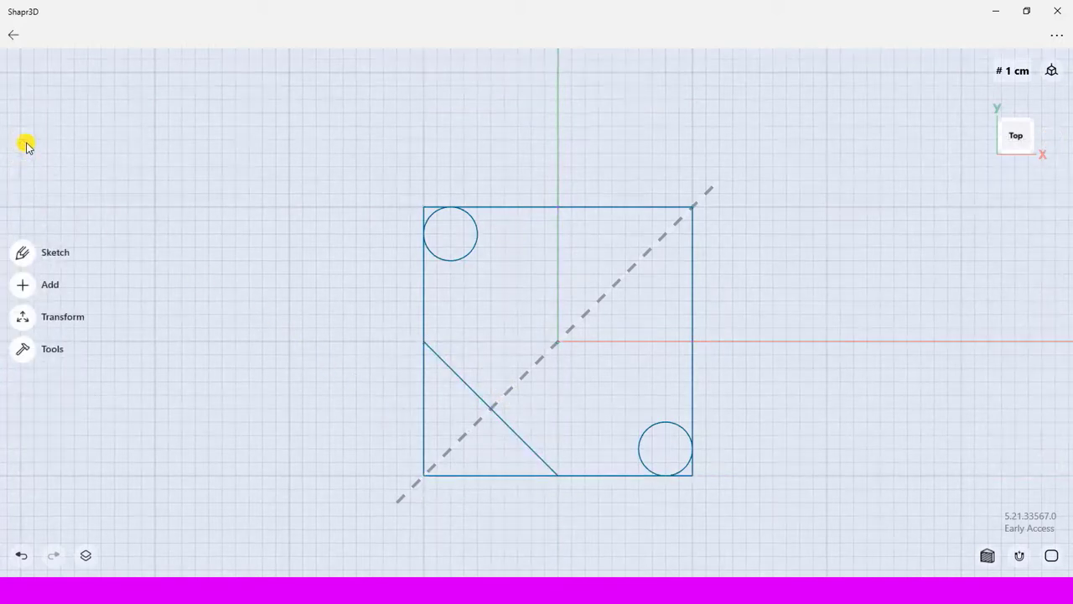
# Start a 2 Points construction axis through the centers of the upper-left and lower-right circles
pyautogui.click(23, 285)
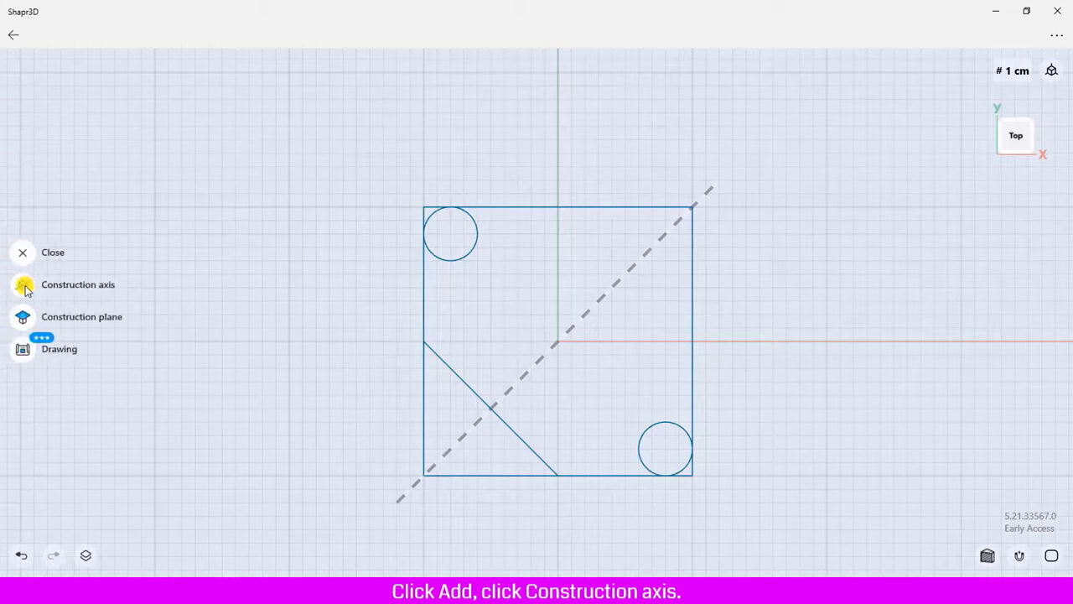
pyautogui.click(22, 285)
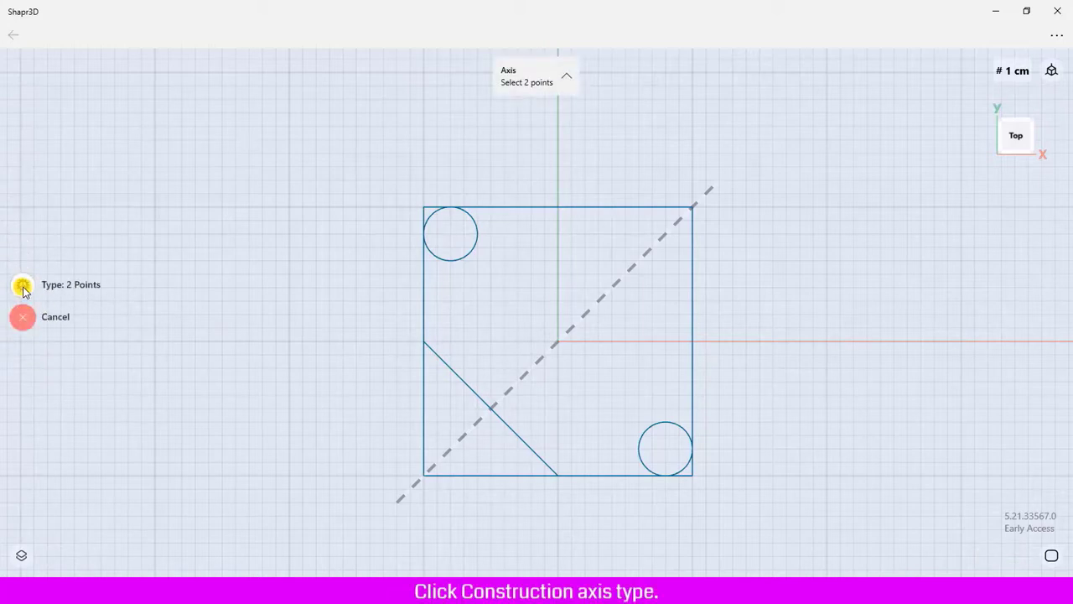
pyautogui.click(23, 287)
pyautogui.click(143, 244)
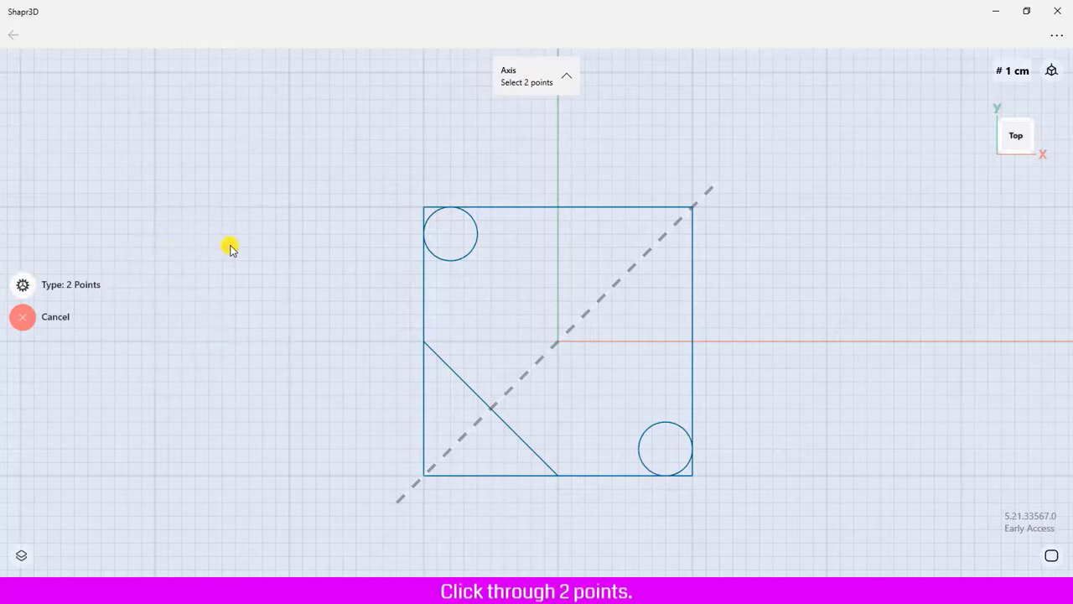
pyautogui.click(470, 250)
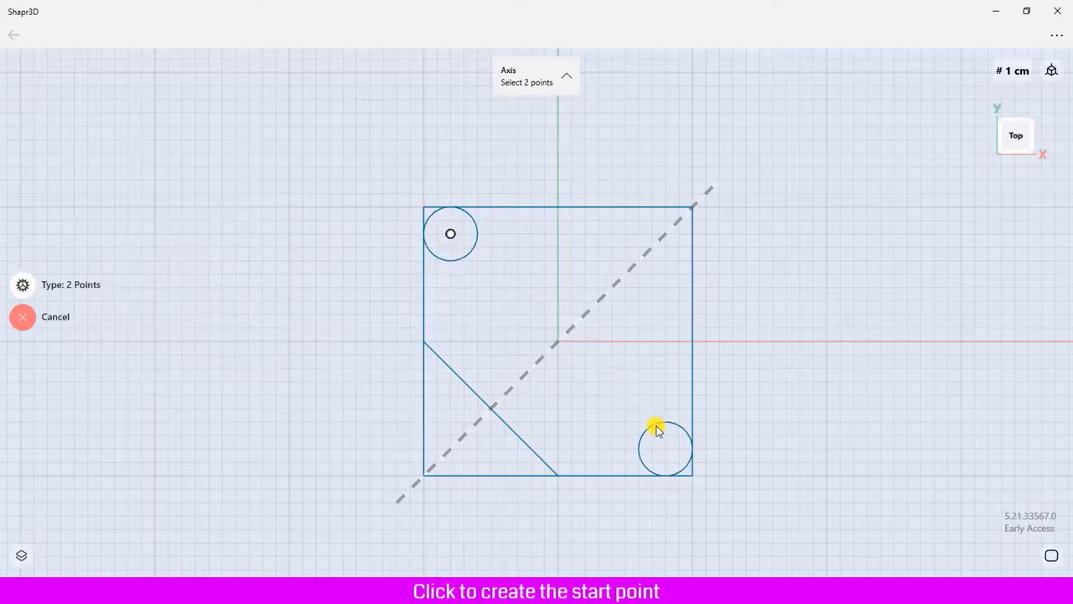
pyautogui.click(665, 457)
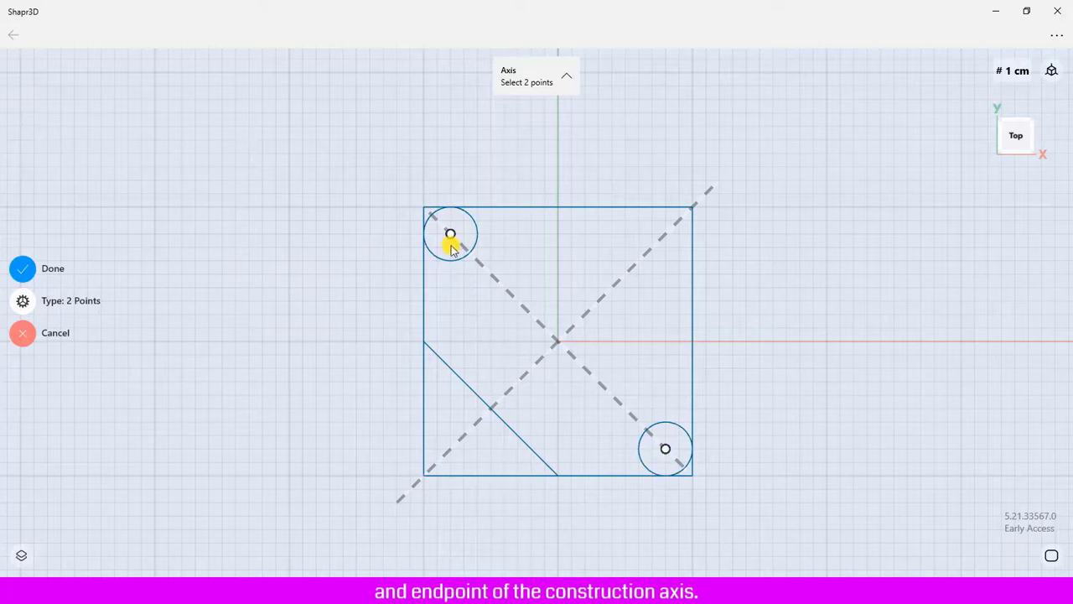
# Move the new axis's two points onto the square's upper-left and lower-right corners, and finish the axis
pyautogui.click(450, 234)
pyautogui.moveTo(489, 214); pyautogui.dragTo(424, 207)
pyautogui.click(666, 450)
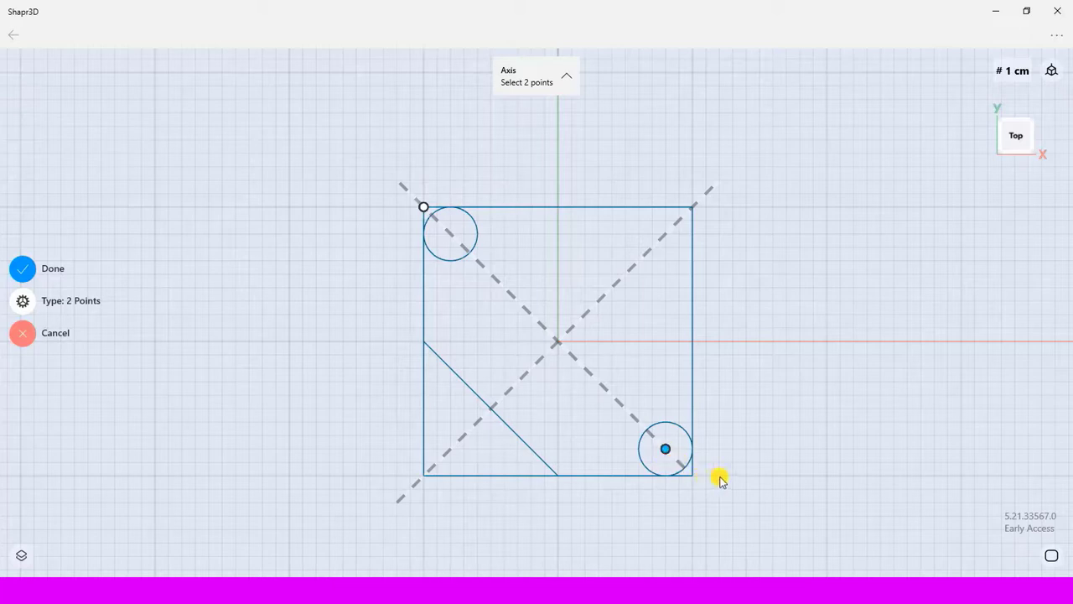
pyautogui.moveTo(718, 479)
pyautogui.mouseDown()
pyautogui.moveTo(731, 462)
pyautogui.moveTo(691, 476)
pyautogui.mouseUp()
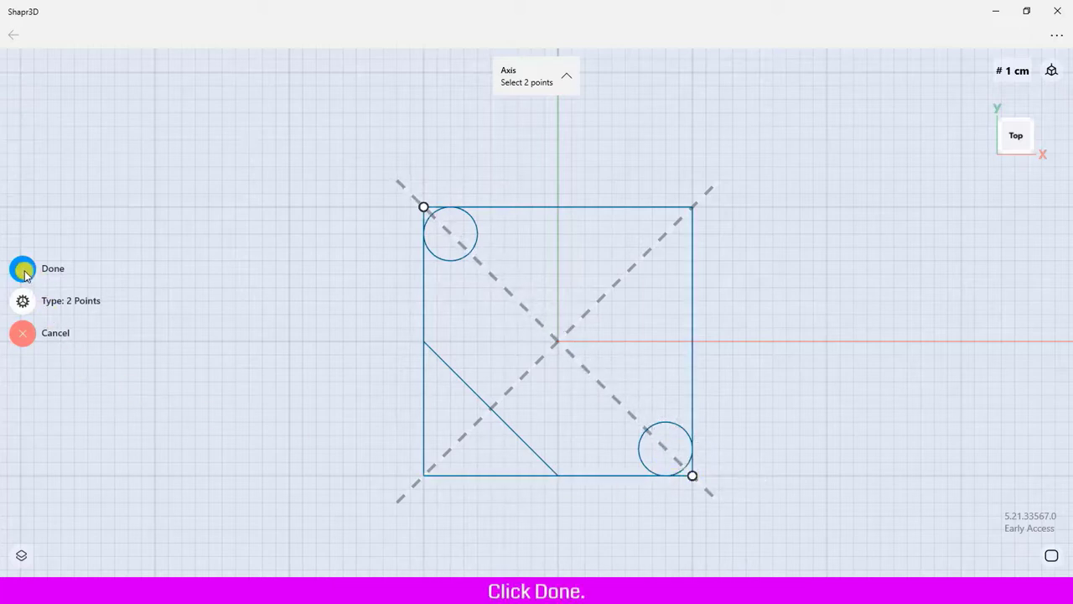
pyautogui.click(22, 268)
# Mirror the slanted line across the construction axis joining the upper-left and lower-right corners, with Keep Originals on
pyautogui.click(23, 317)
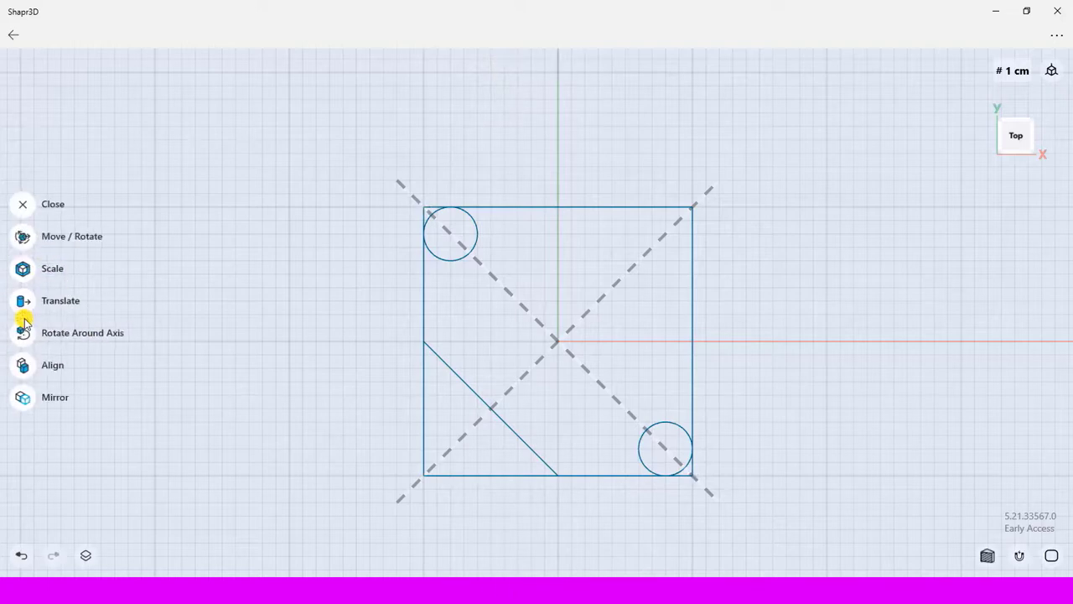
pyautogui.click(22, 398)
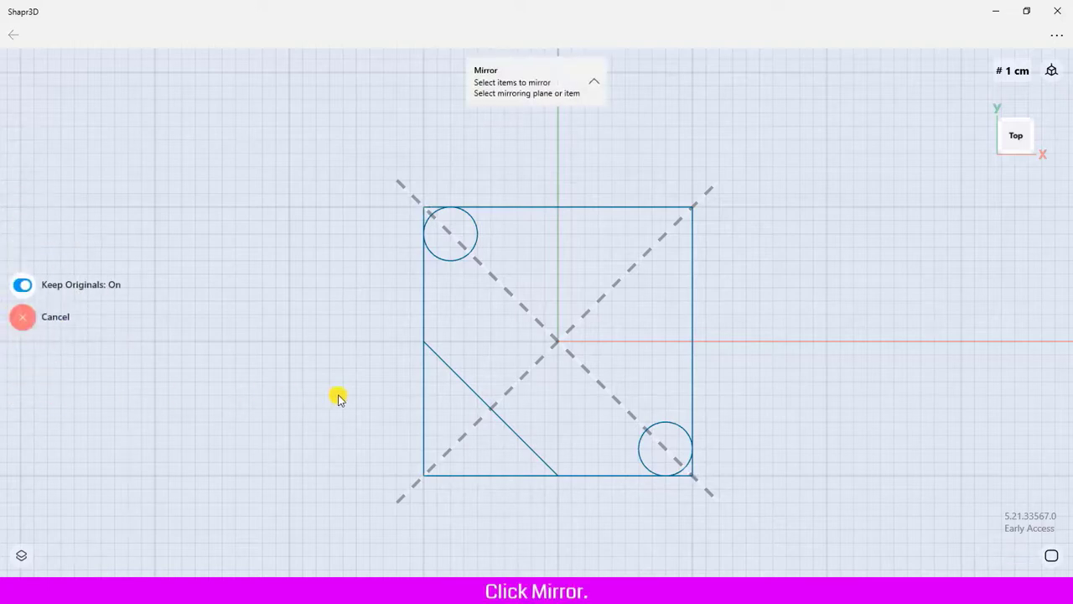
pyautogui.click(466, 385)
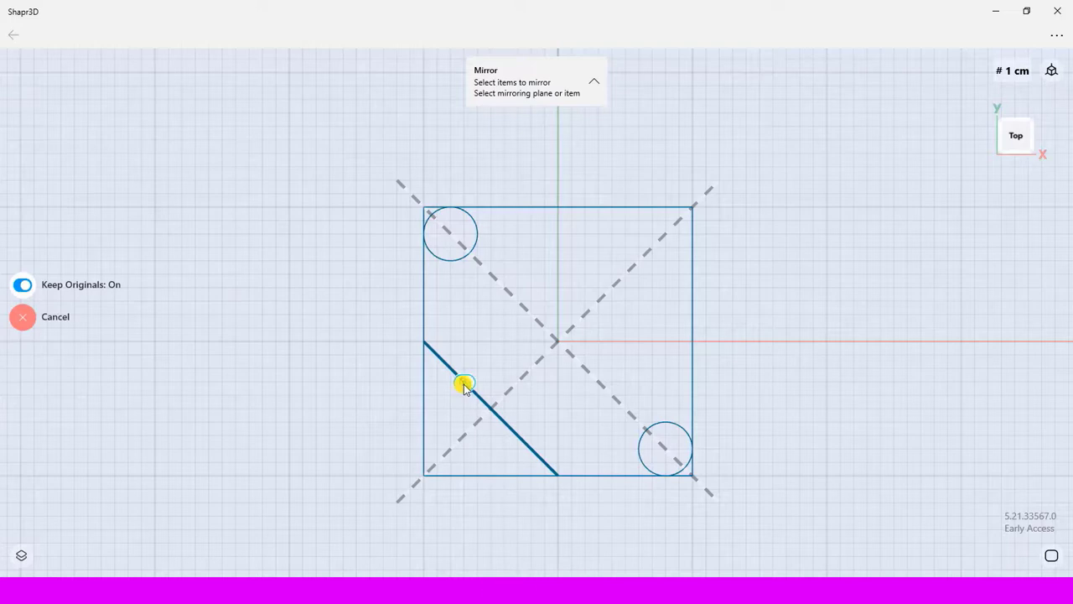
pyautogui.click(465, 386)
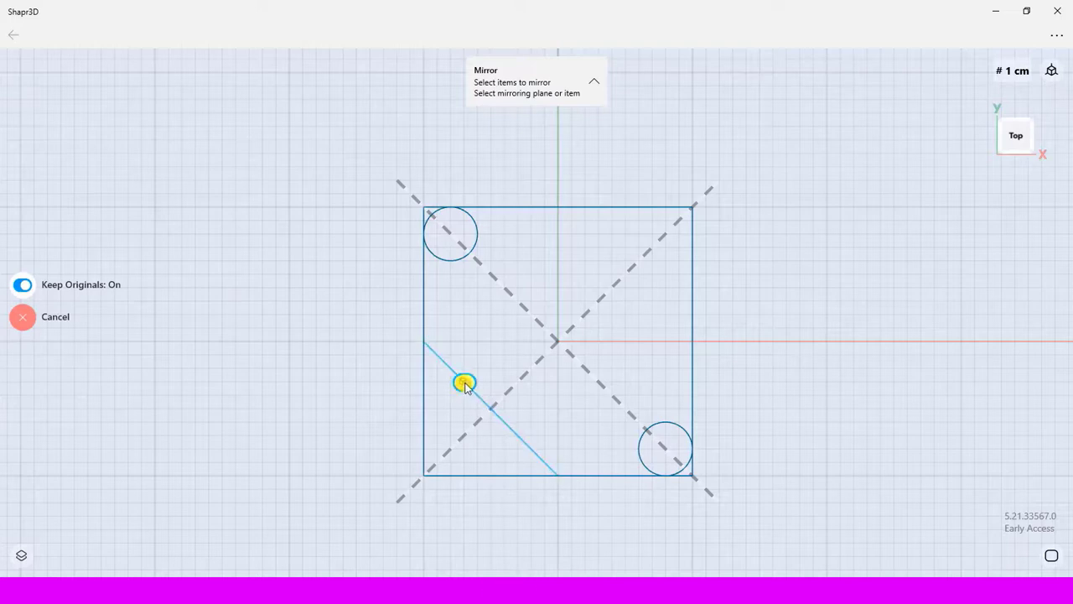
pyautogui.click(526, 310)
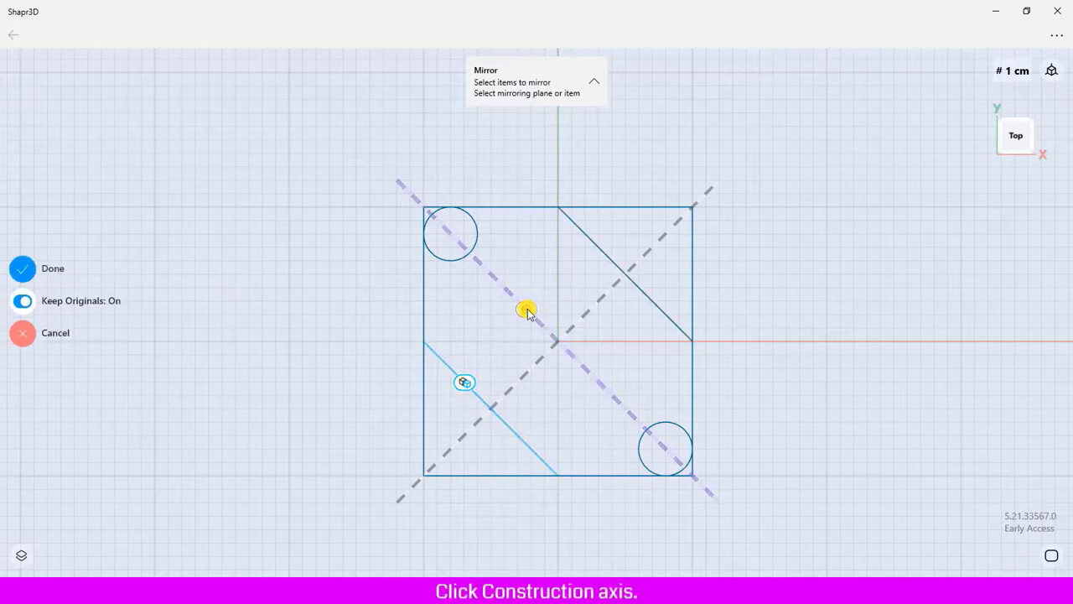
pyautogui.click(23, 270)
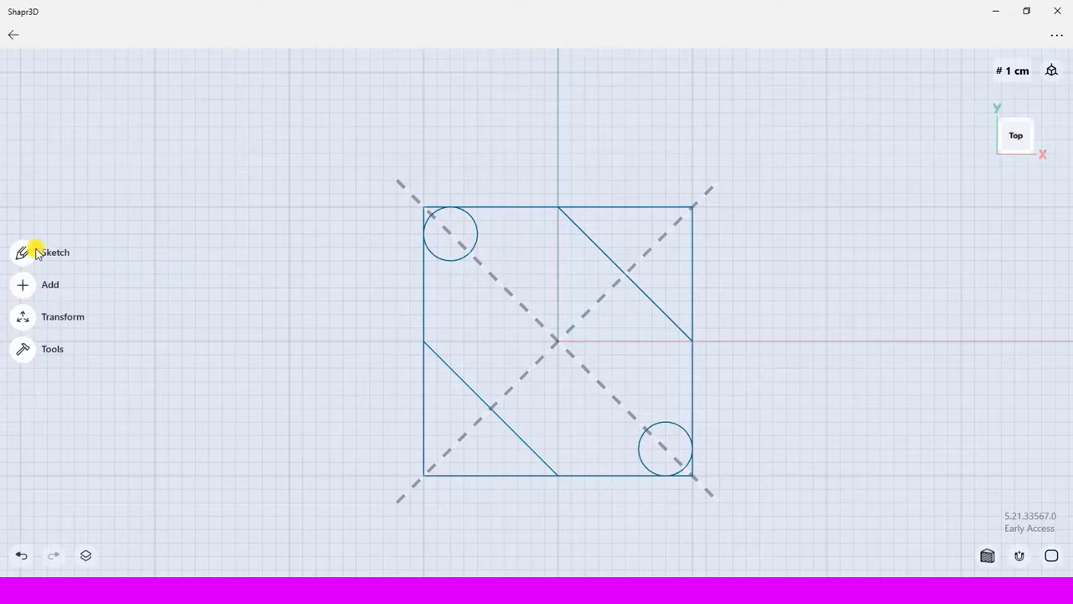
# Trim the square's edge segments outside the two slanted lines at the upper-right and lower-left corners
pyautogui.click(36, 253)
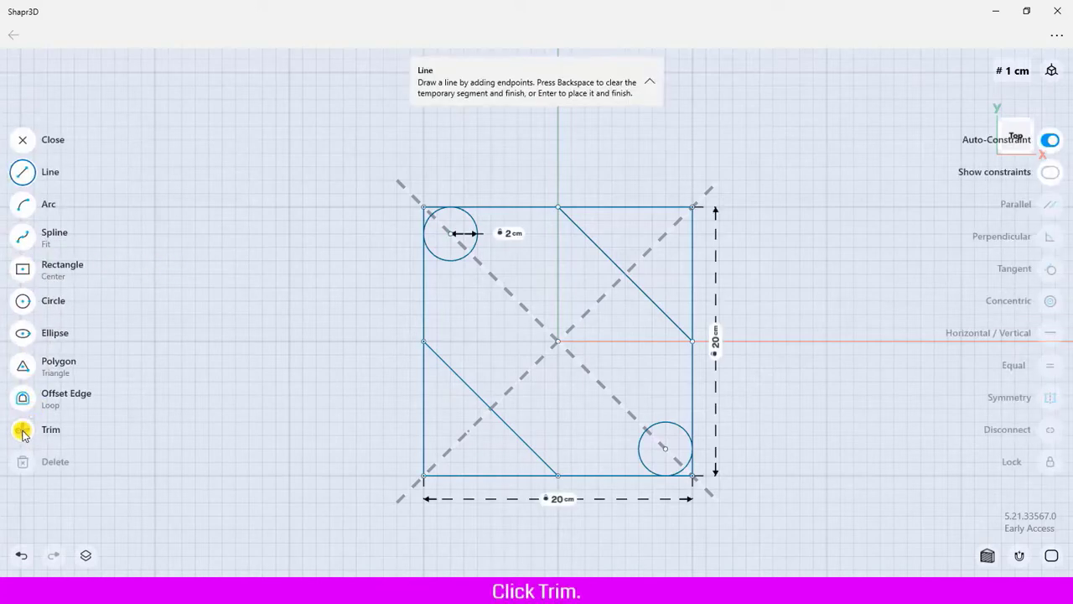
pyautogui.click(22, 431)
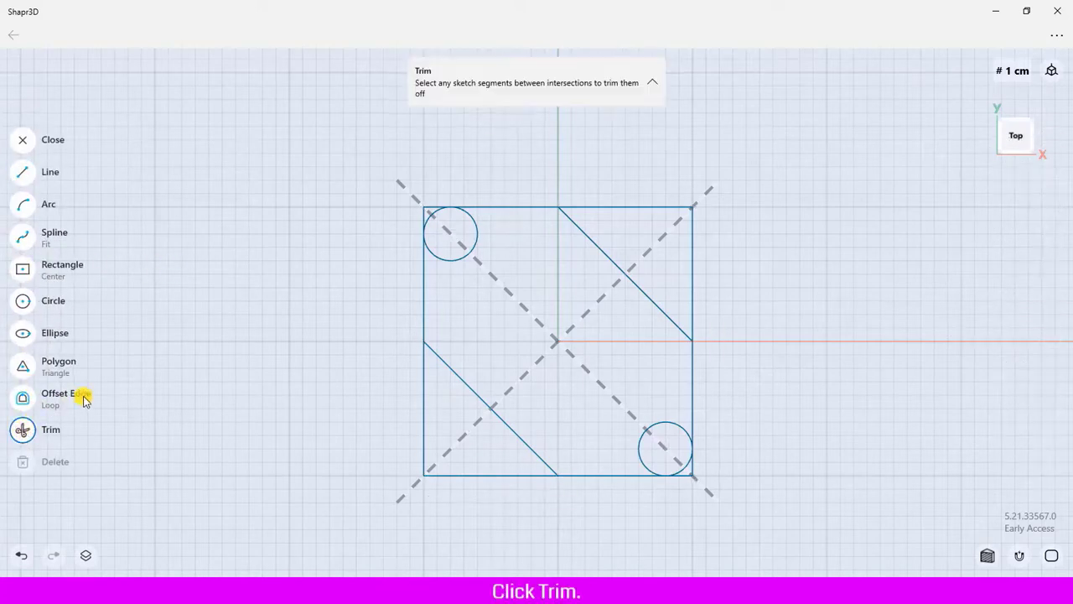
pyautogui.click(608, 208)
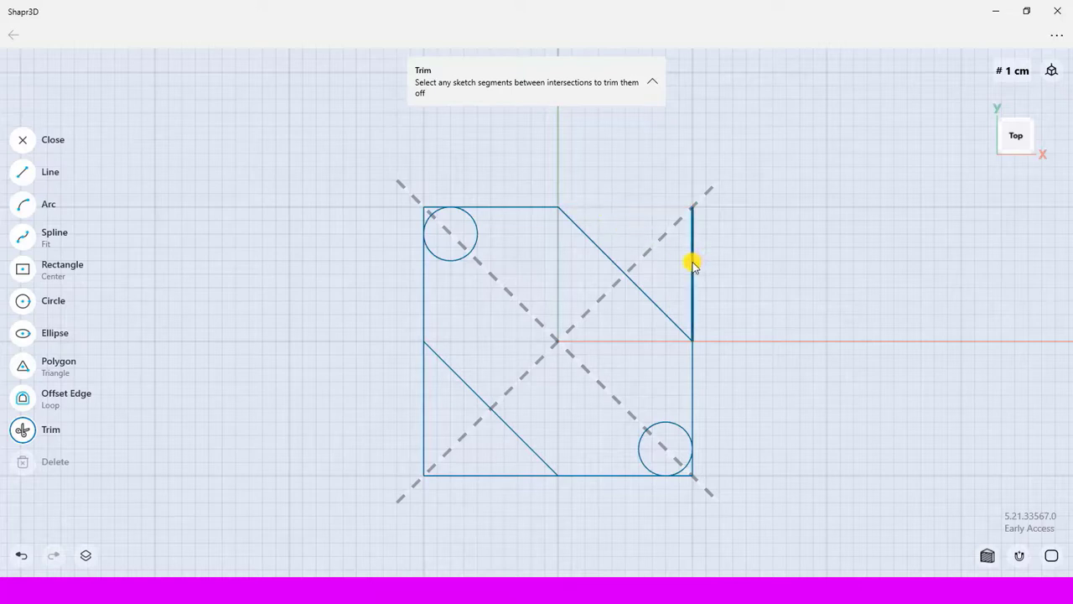
pyautogui.click(692, 265)
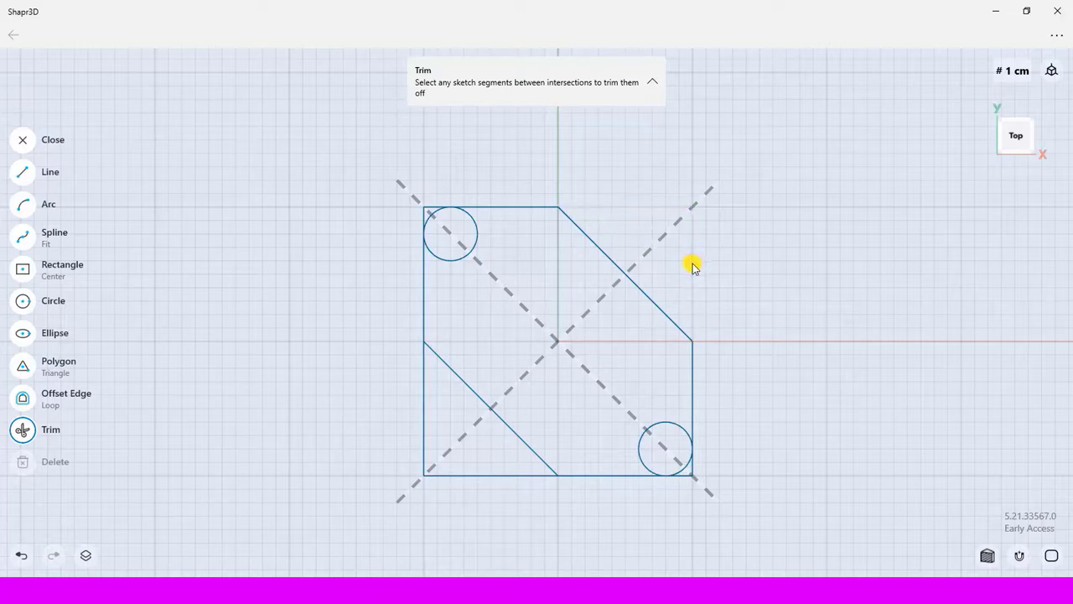
pyautogui.click(487, 476)
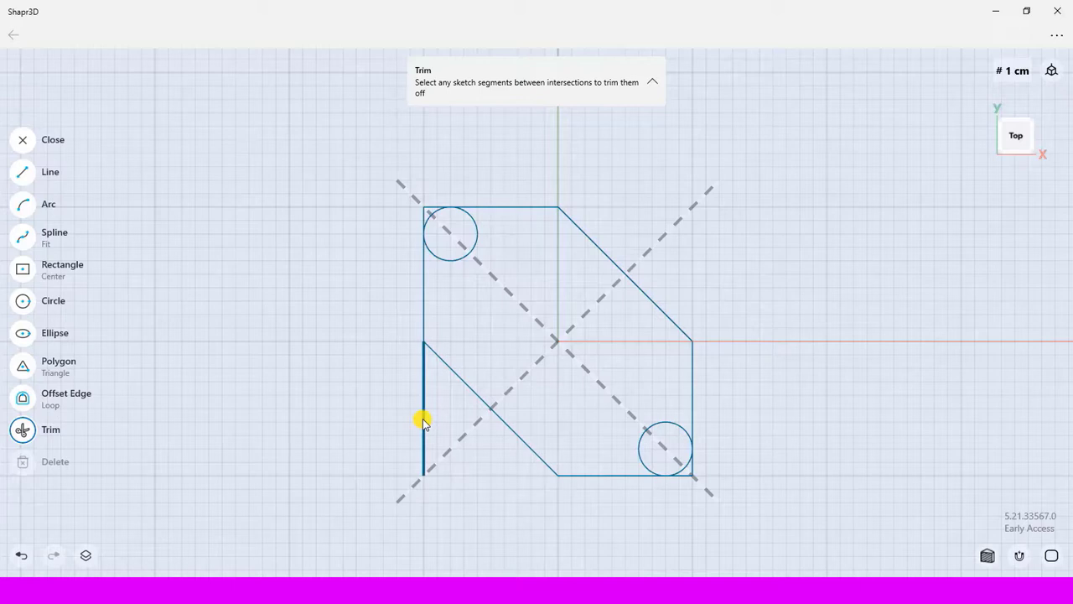
pyautogui.click(424, 419)
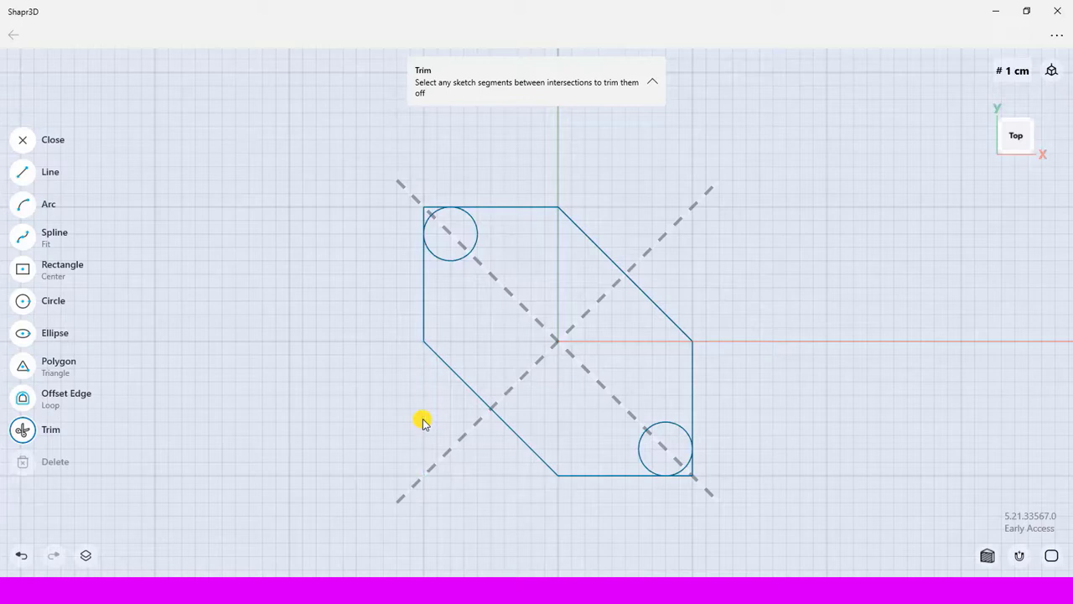
# Offset the upper-left circle inward by 0.7 cm and close the sketch
pyautogui.click(23, 399)
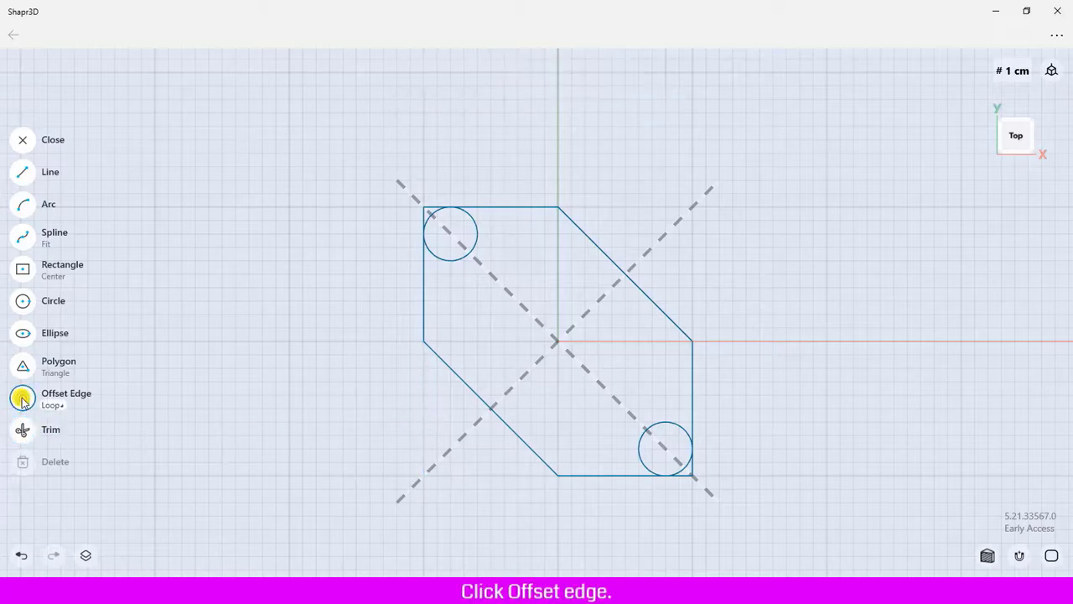
pyautogui.click(476, 237)
pyautogui.click(476, 238)
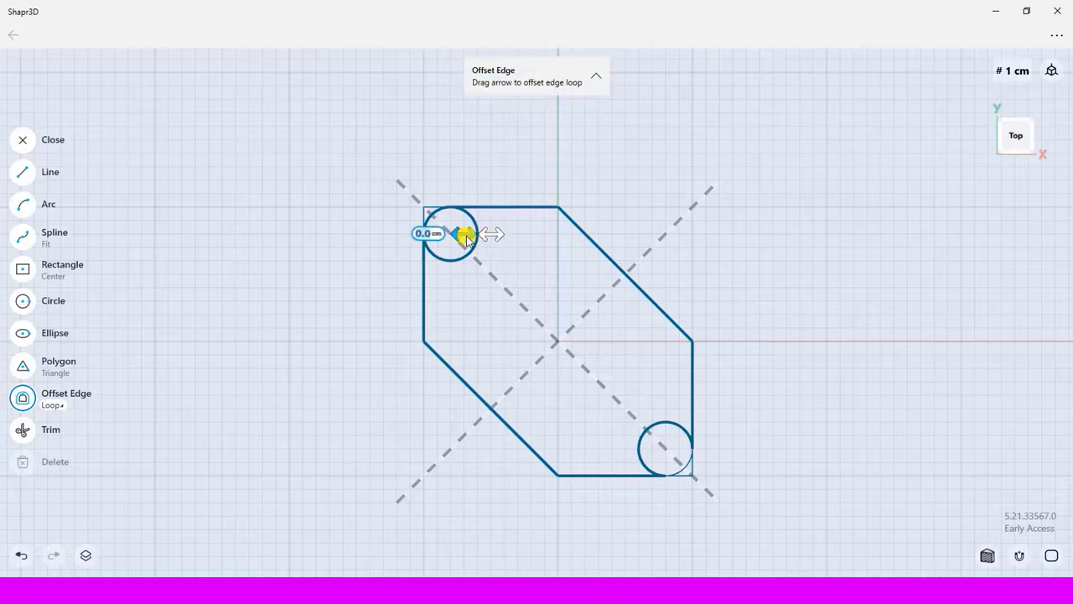
pyautogui.moveTo(459, 236); pyautogui.dragTo(455, 236)
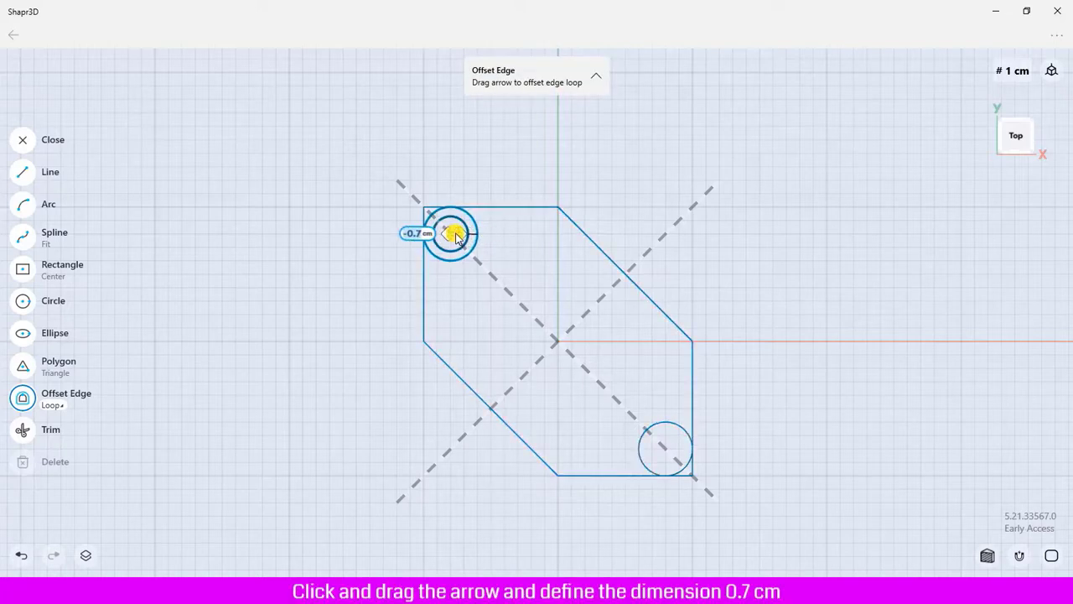
pyautogui.click(416, 235)
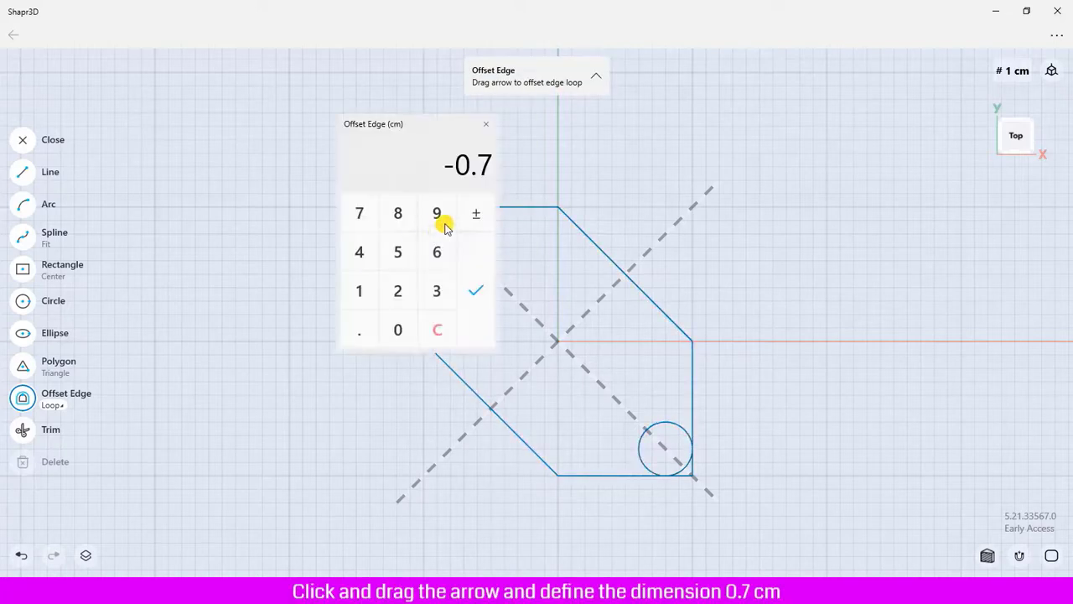
pyautogui.click(476, 292)
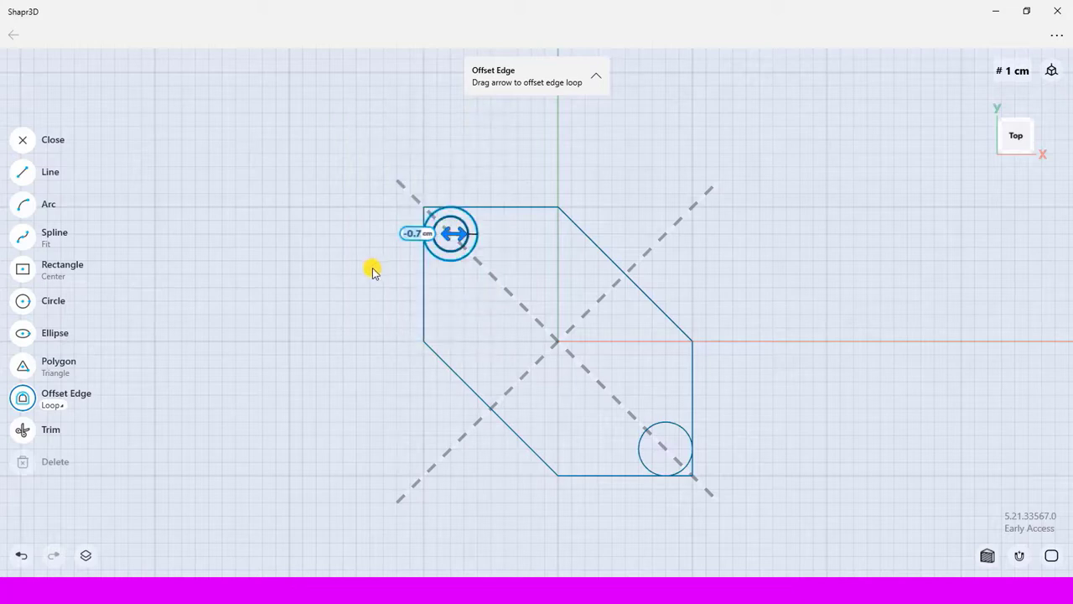
pyautogui.click(23, 140)
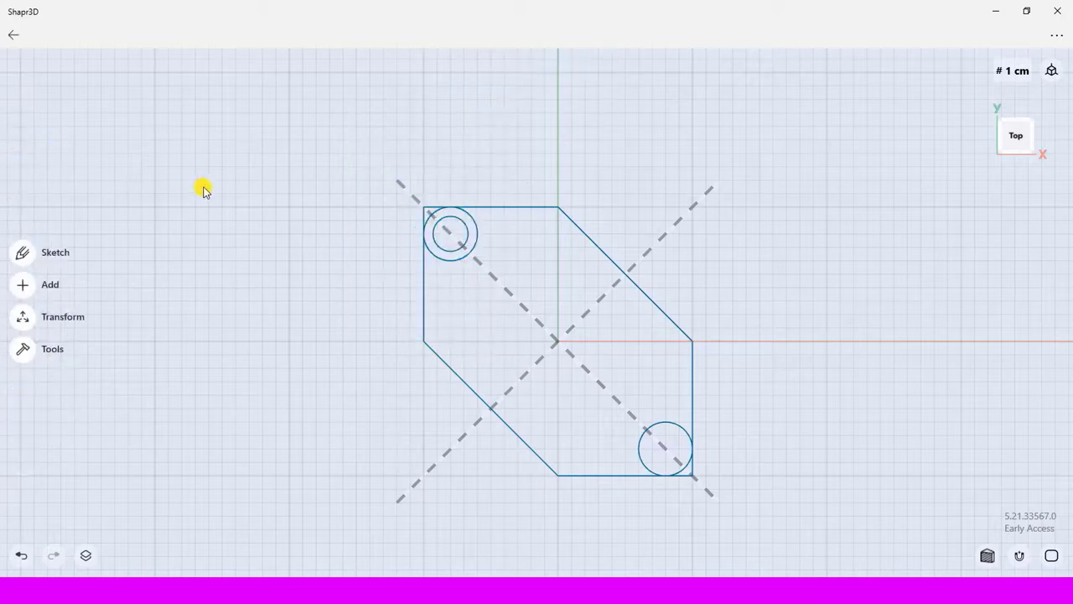
# Mirror the small inner circle across the construction axis running from lower-left to upper-right, with Keep Originals on
pyautogui.click(467, 238)
pyautogui.click(467, 237)
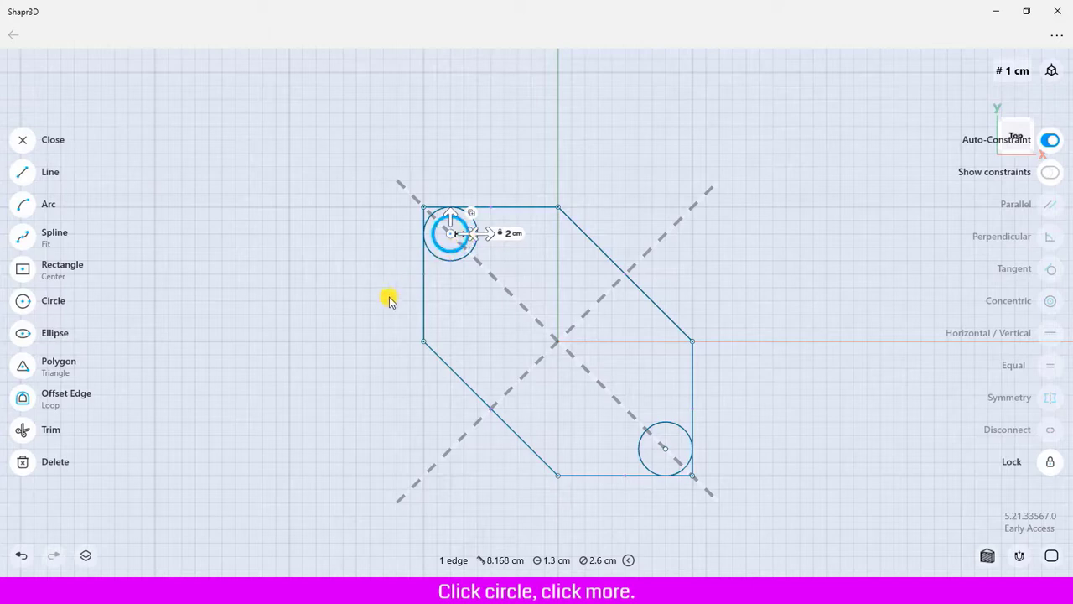
pyautogui.click(25, 142)
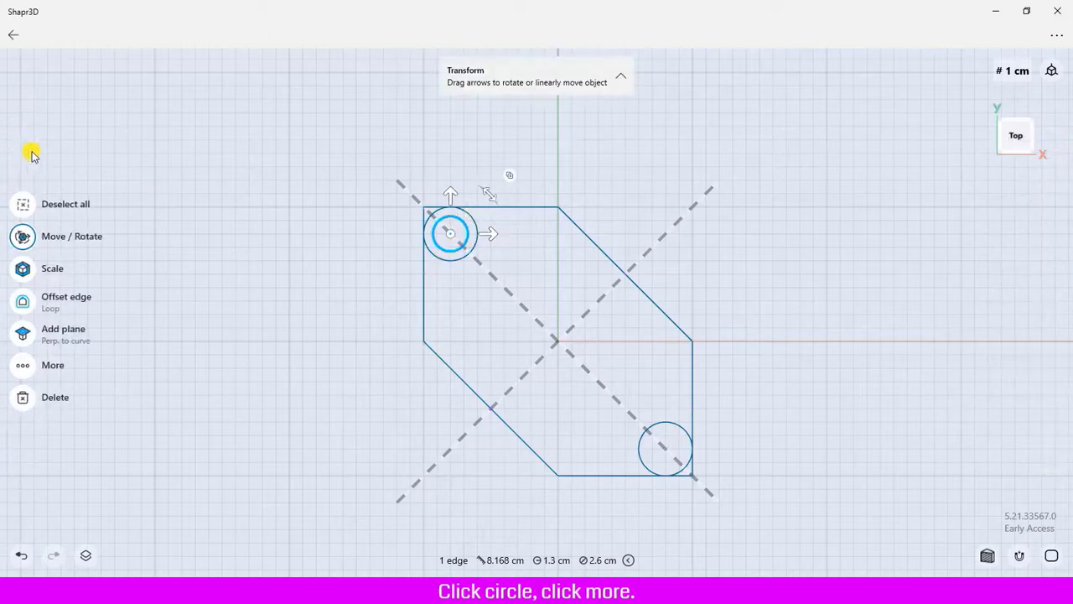
pyautogui.click(23, 367)
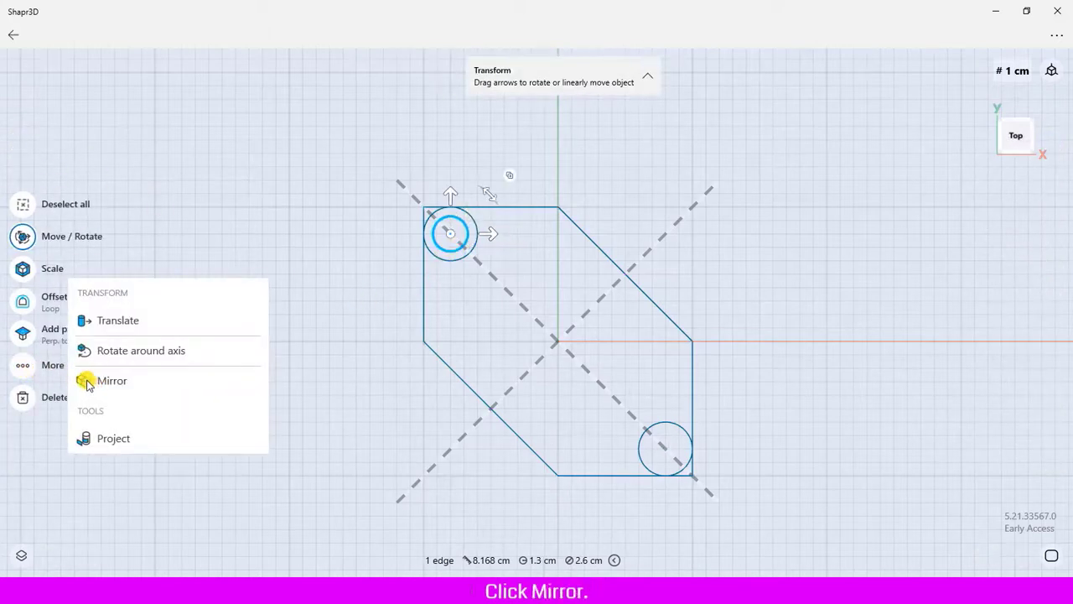
pyautogui.click(88, 380)
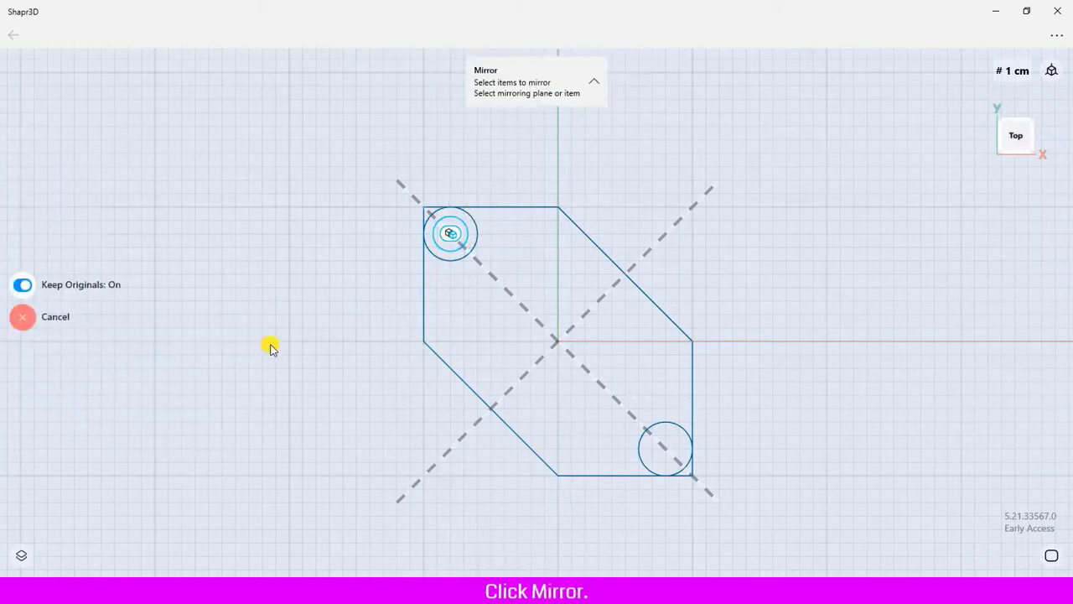
pyautogui.click(589, 307)
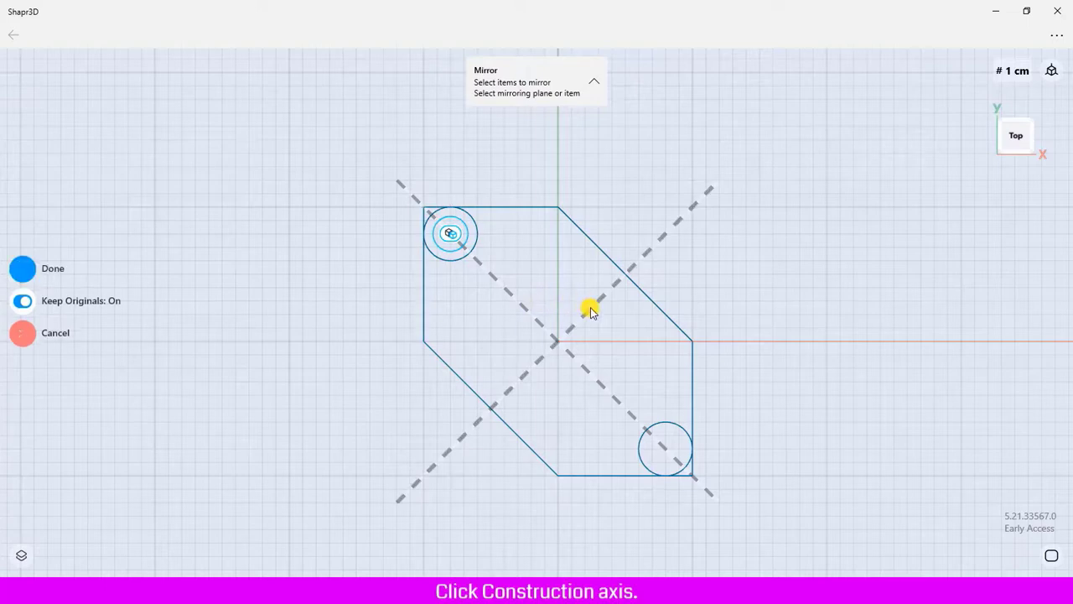
pyautogui.click(22, 269)
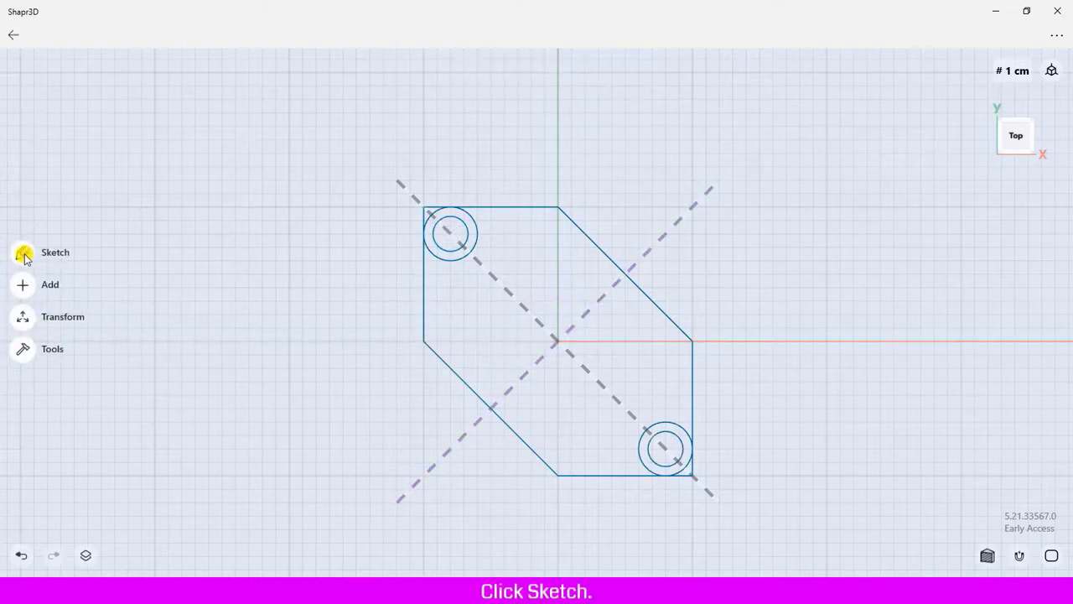
# Trim the square corner segments and the inner part of the larger circle at the upper-left corner, leaving a rounded corner
pyautogui.click(24, 255)
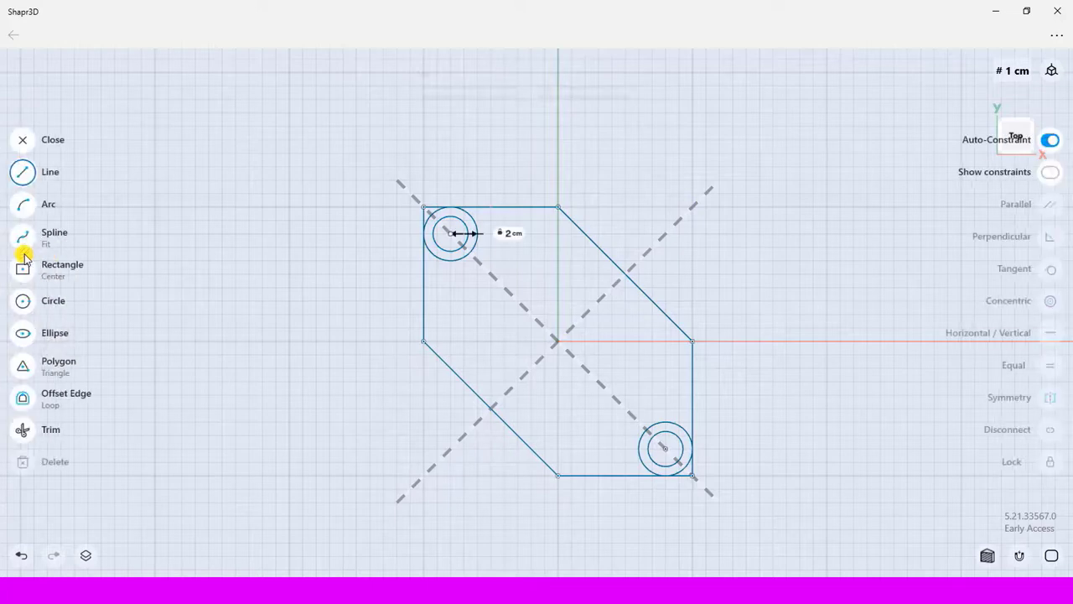
pyautogui.click(23, 430)
pyautogui.scroll(3, 437, 228)
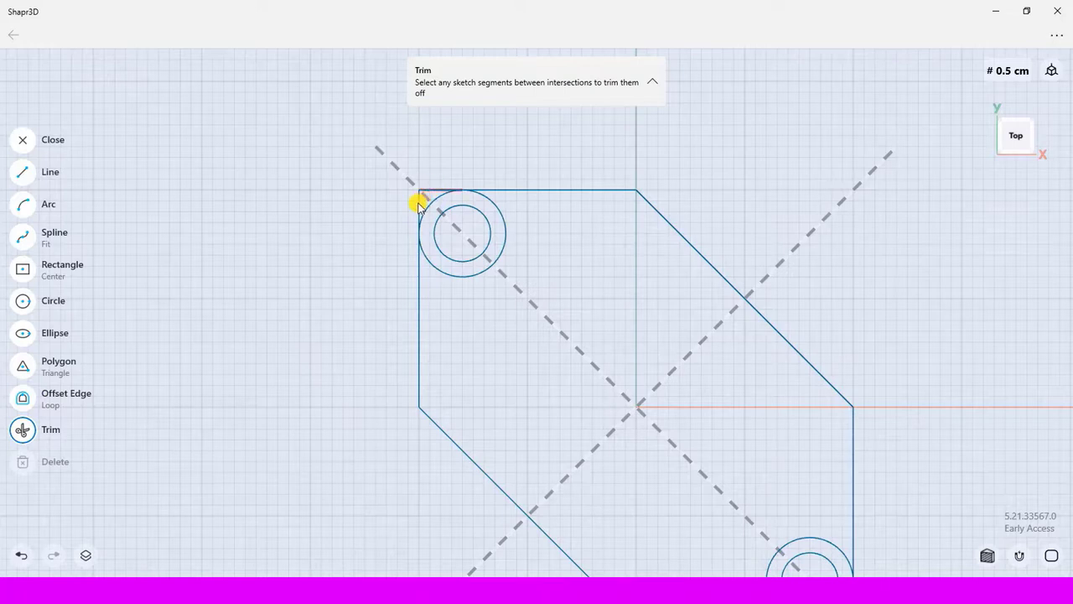
pyautogui.click(419, 205)
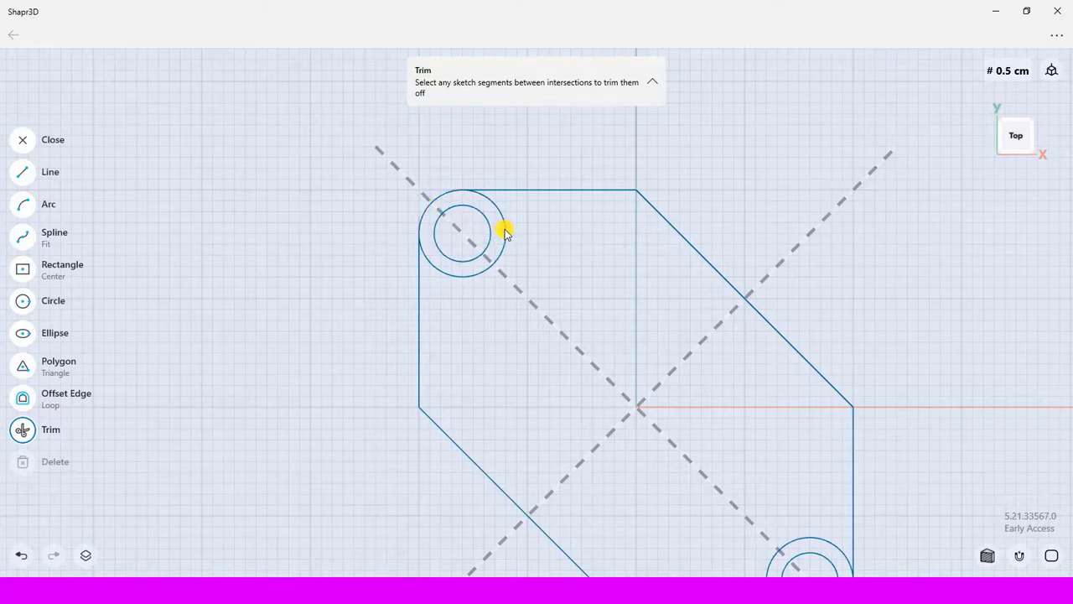
pyautogui.click(501, 233)
# Trim the lower-right corner segments and the larger circle's inner arc into a matching rounded corner, and close the sketch
pyautogui.scroll(-3, 484, 233)
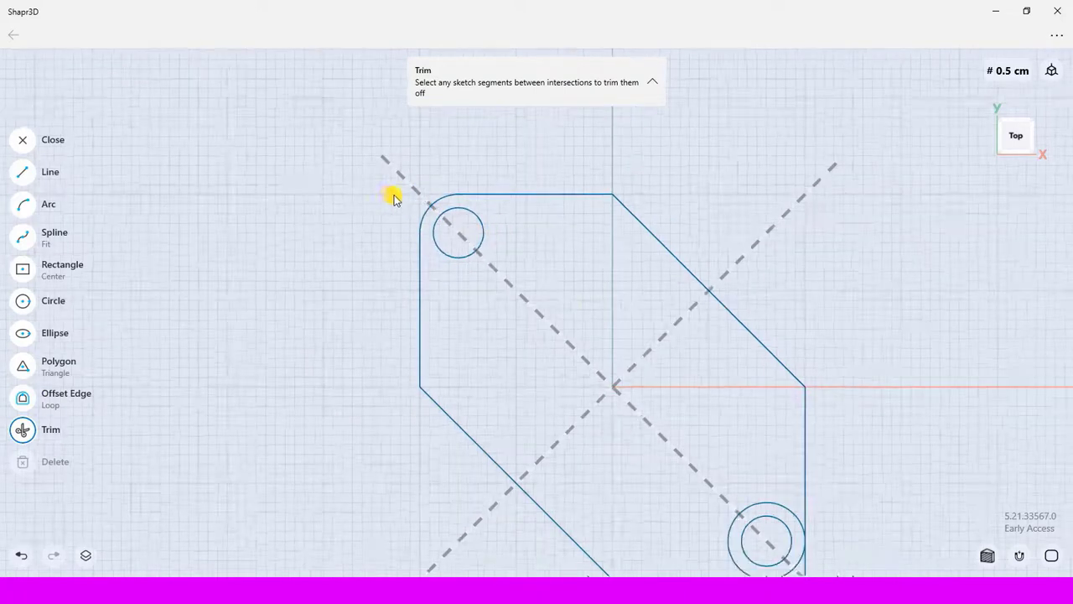
pyautogui.moveTo(579, 299); pyautogui.dragTo(508, 234, button='middle')
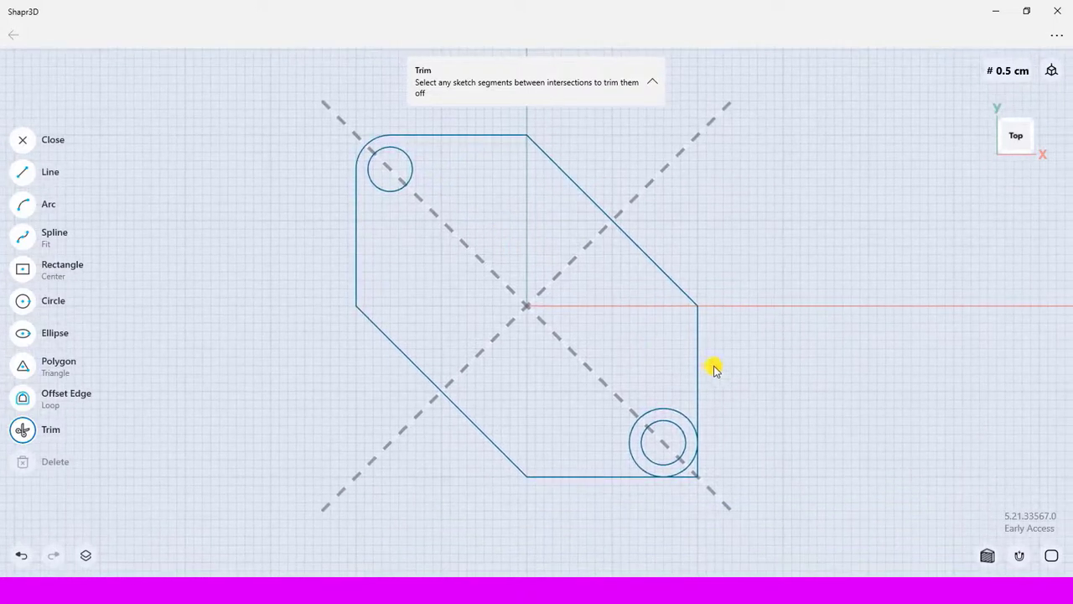
pyautogui.click(687, 477)
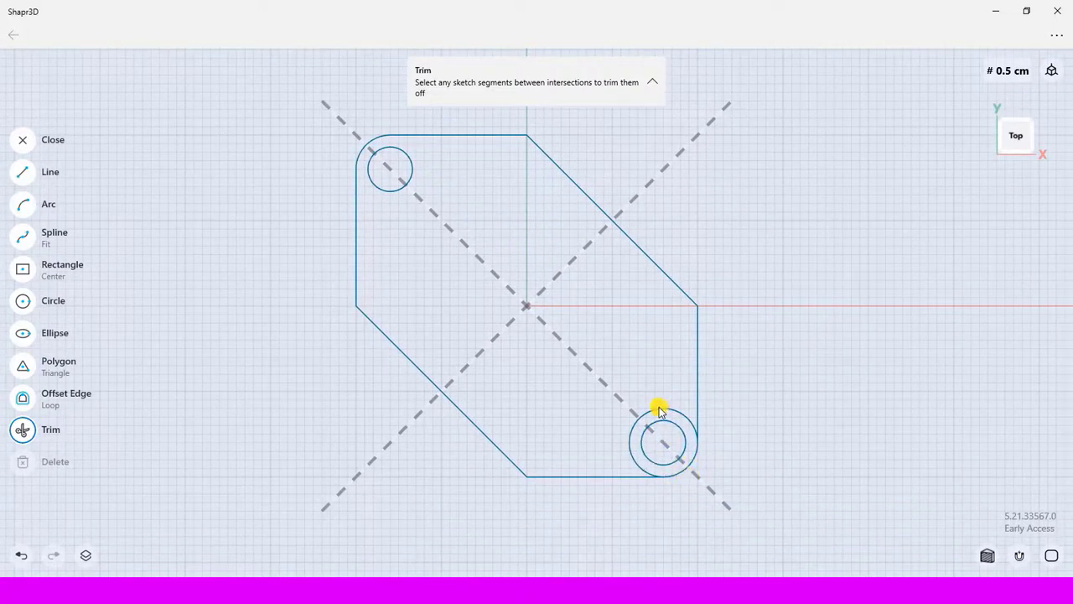
pyautogui.click(660, 413)
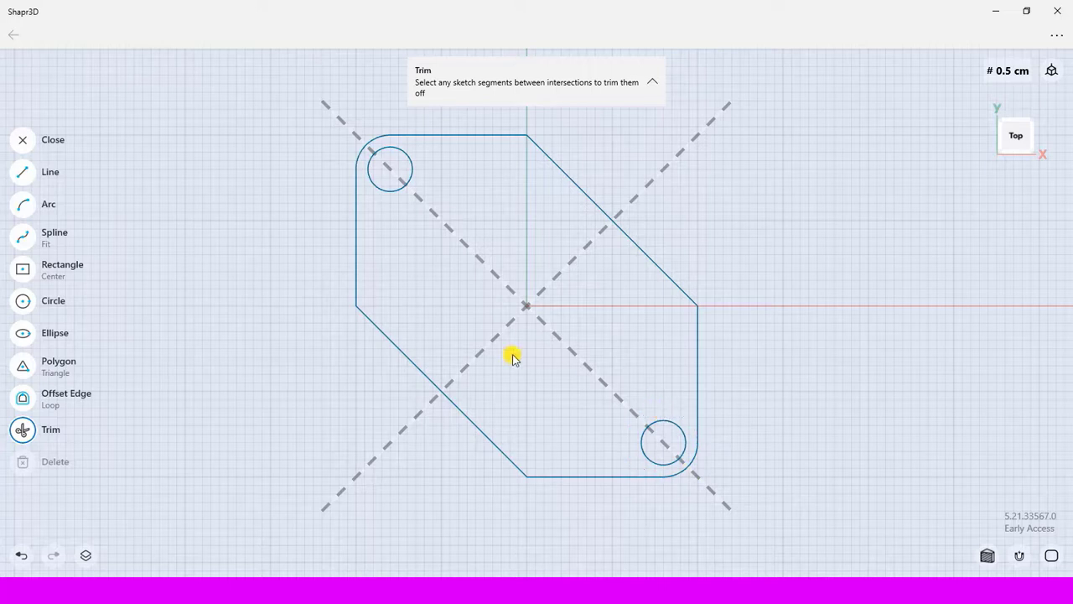
pyautogui.click(25, 141)
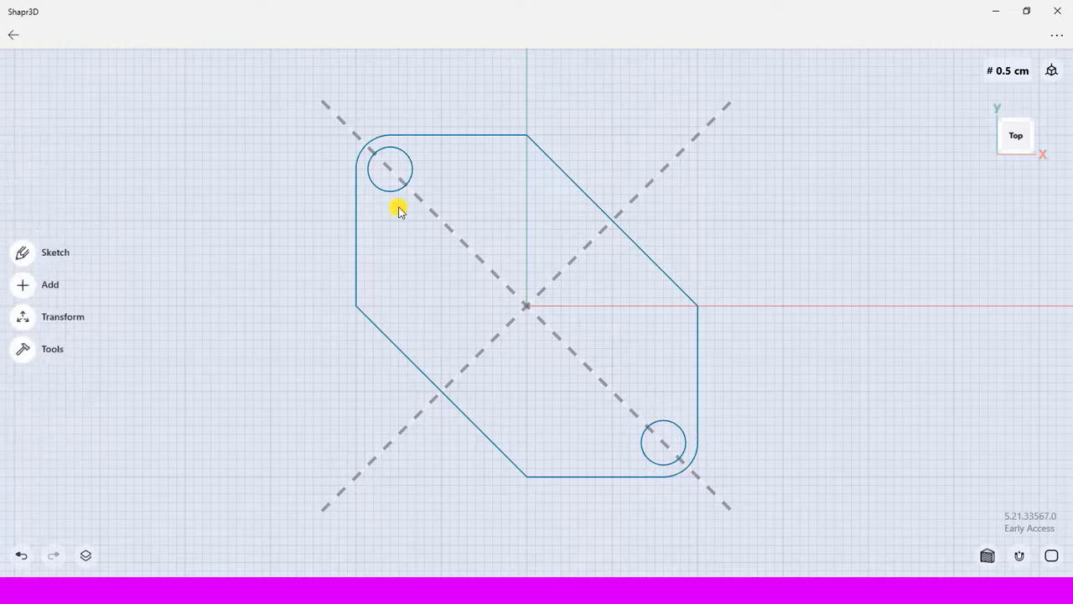
# Switch to the default view and extrude the plate profile upward 2 cm, leaving the two corner holes open
pyautogui.click(1052, 72)
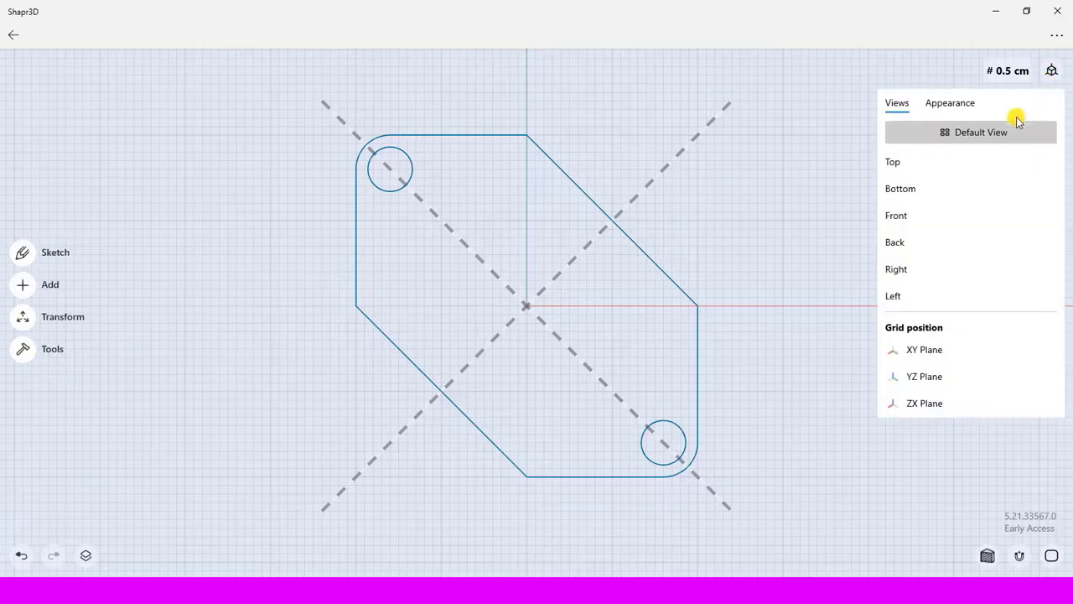
pyautogui.click(997, 132)
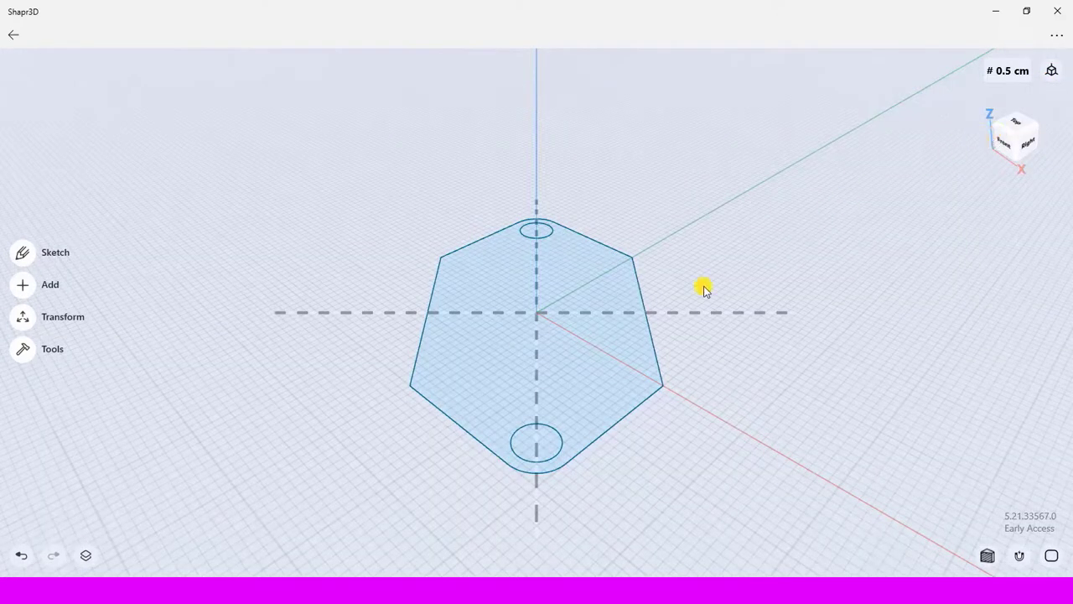
pyautogui.click(598, 378)
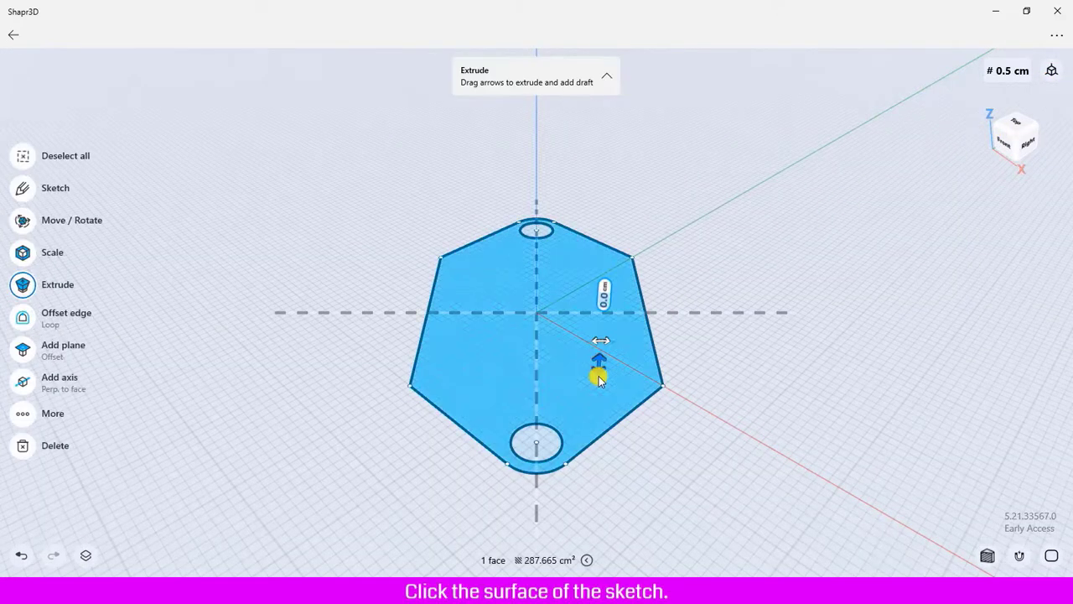
pyautogui.moveTo(599, 363); pyautogui.dragTo(602, 346)
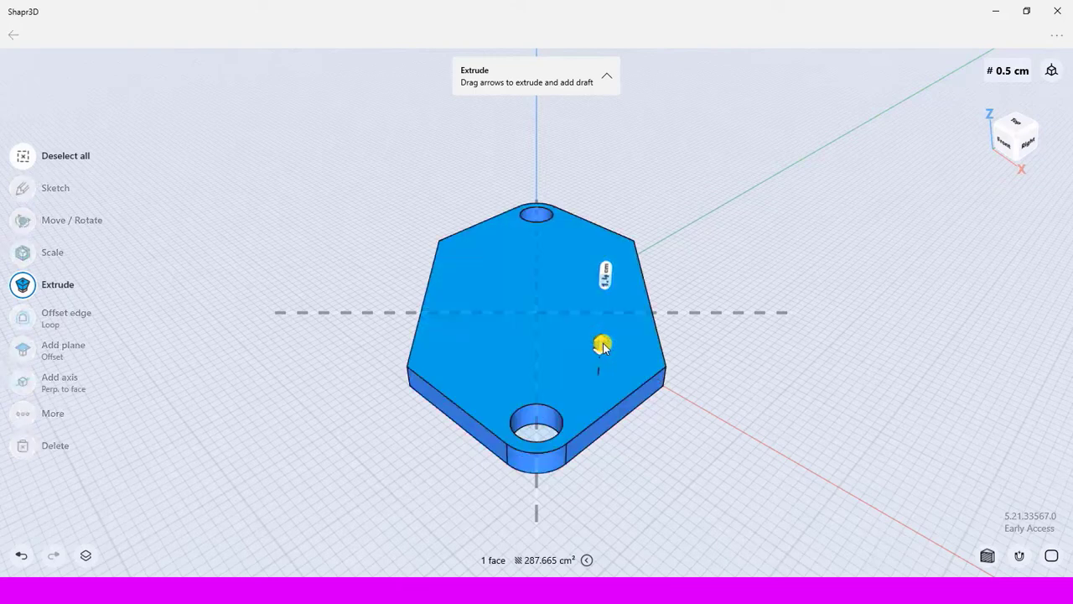
pyautogui.click(606, 275)
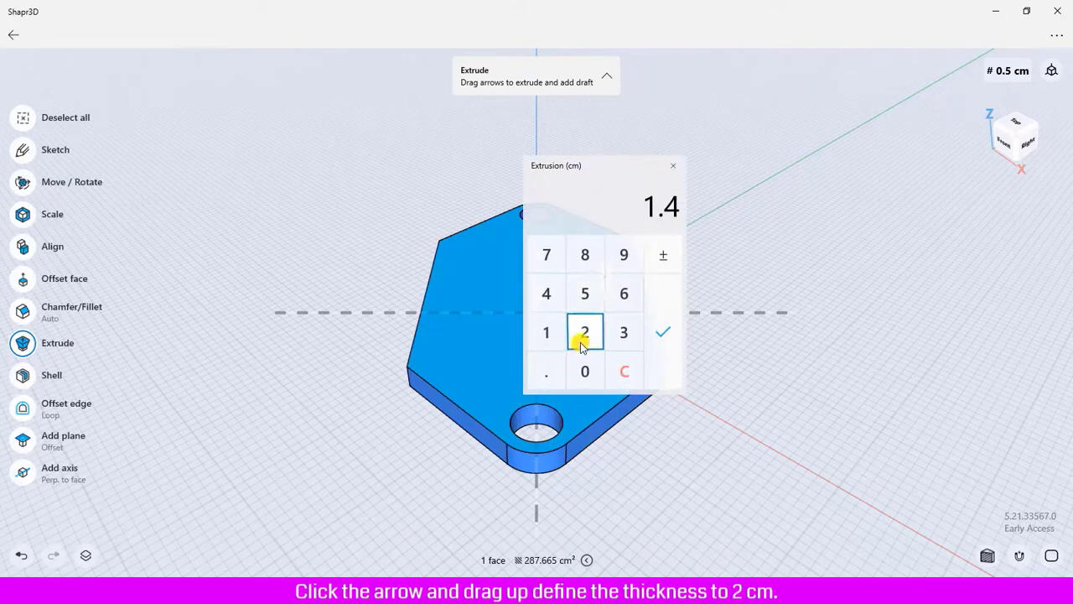
pyautogui.click(584, 343)
pyautogui.click(664, 334)
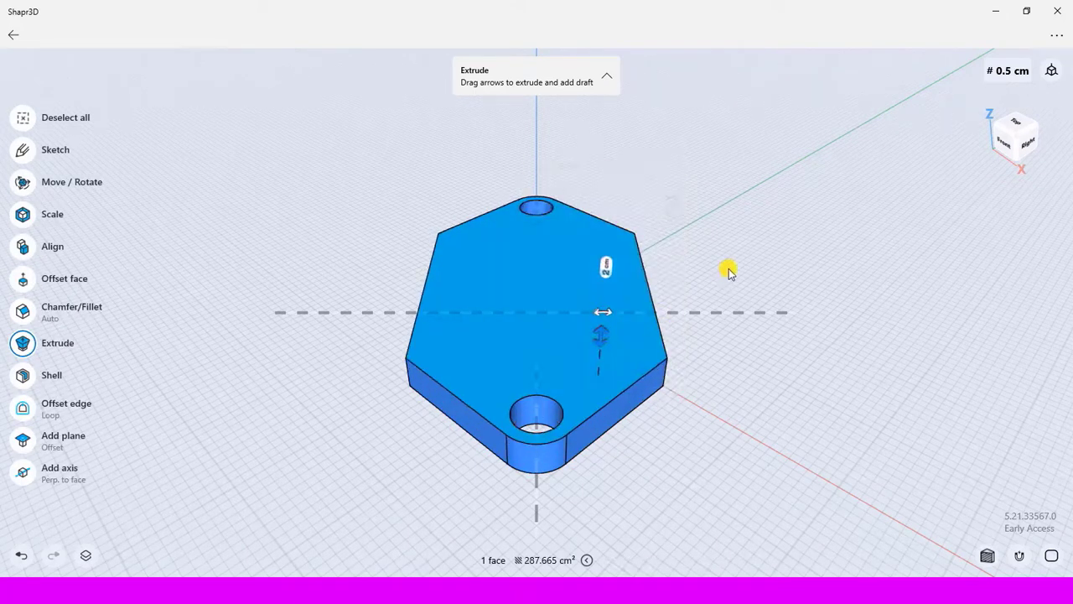
pyautogui.click(732, 270)
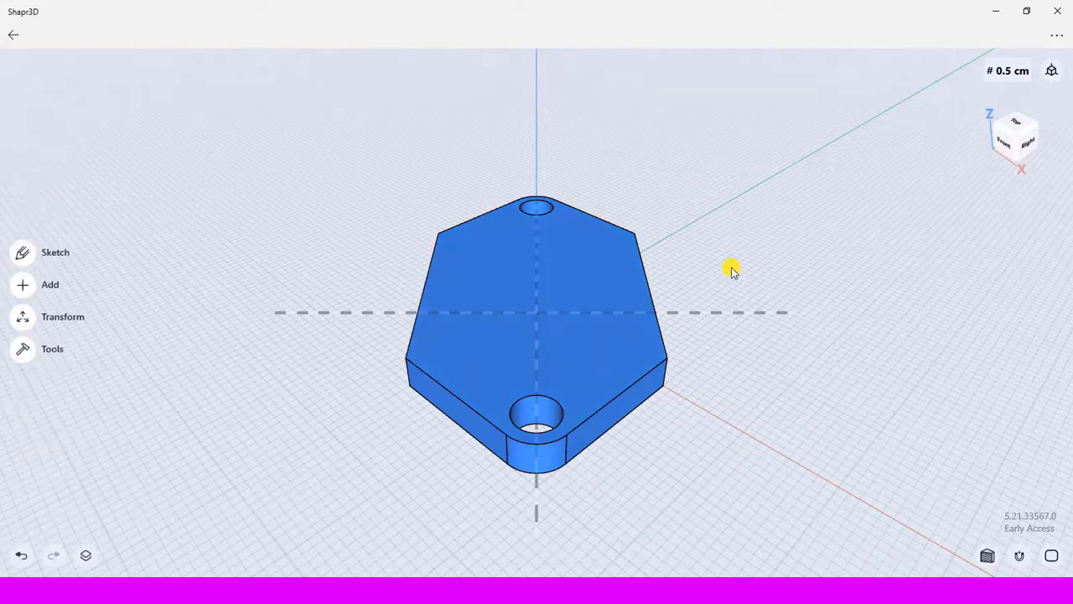
# Delete Sketch plane 01, Axis 01 and Axis 02 from the model's items, keeping only the body
pyautogui.click(88, 556)
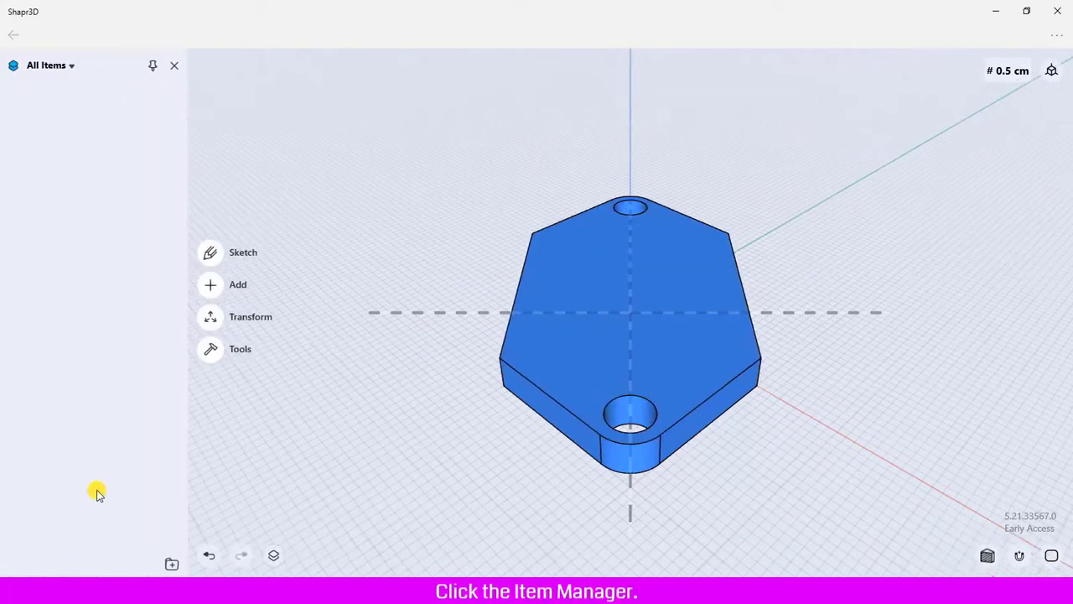
pyautogui.click(164, 205)
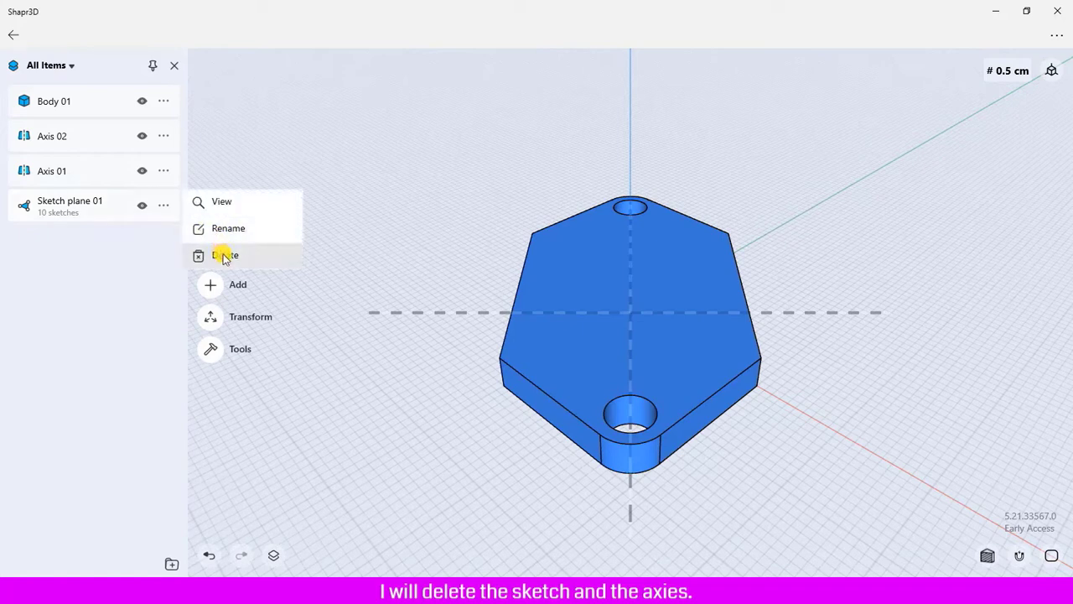
pyautogui.click(218, 254)
pyautogui.click(163, 170)
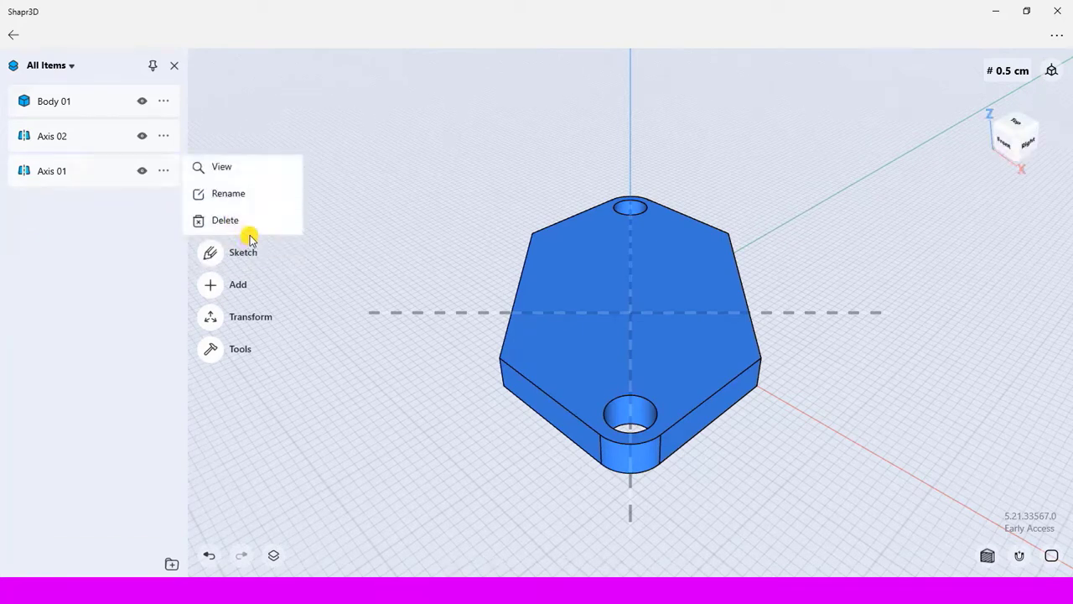
pyautogui.click(244, 219)
pyautogui.click(167, 138)
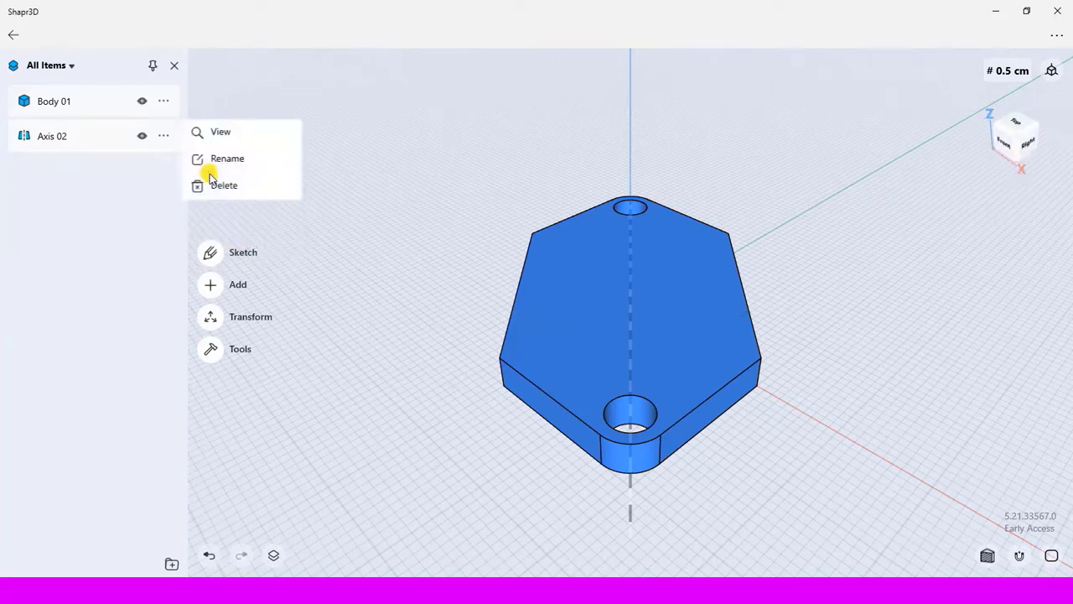
pyautogui.click(227, 186)
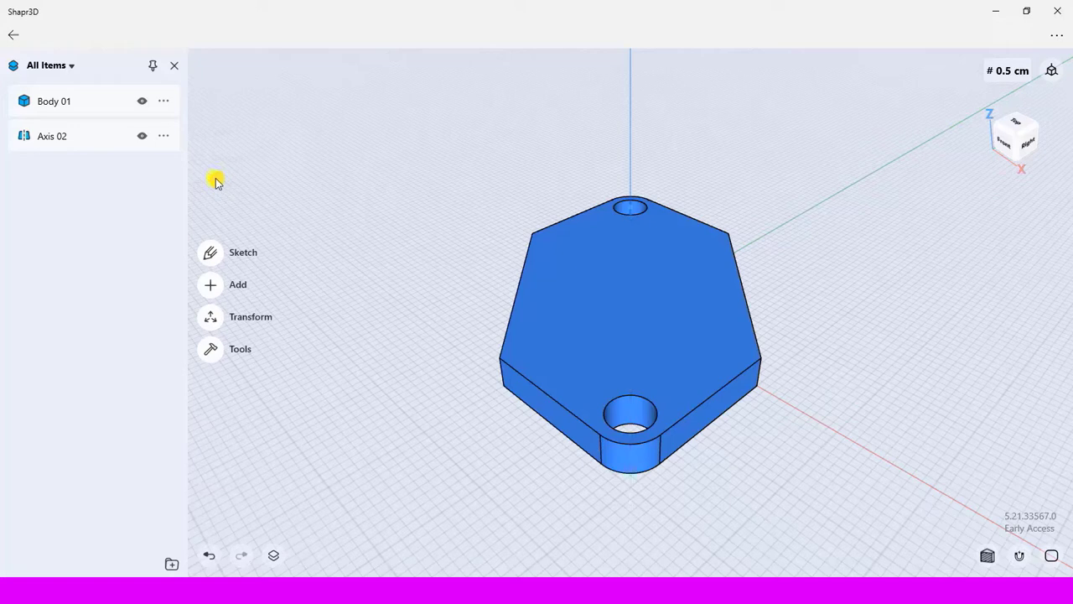
pyautogui.click(174, 65)
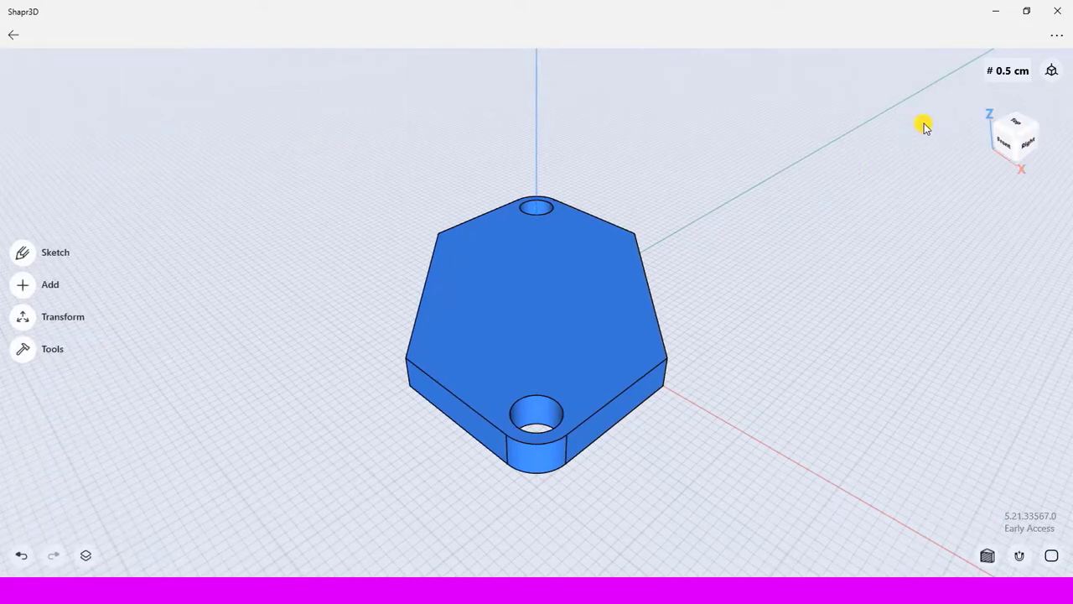
# In the top view, rotate the plate body by -45° about its centre, and return to the default view
pyautogui.click(1017, 124)
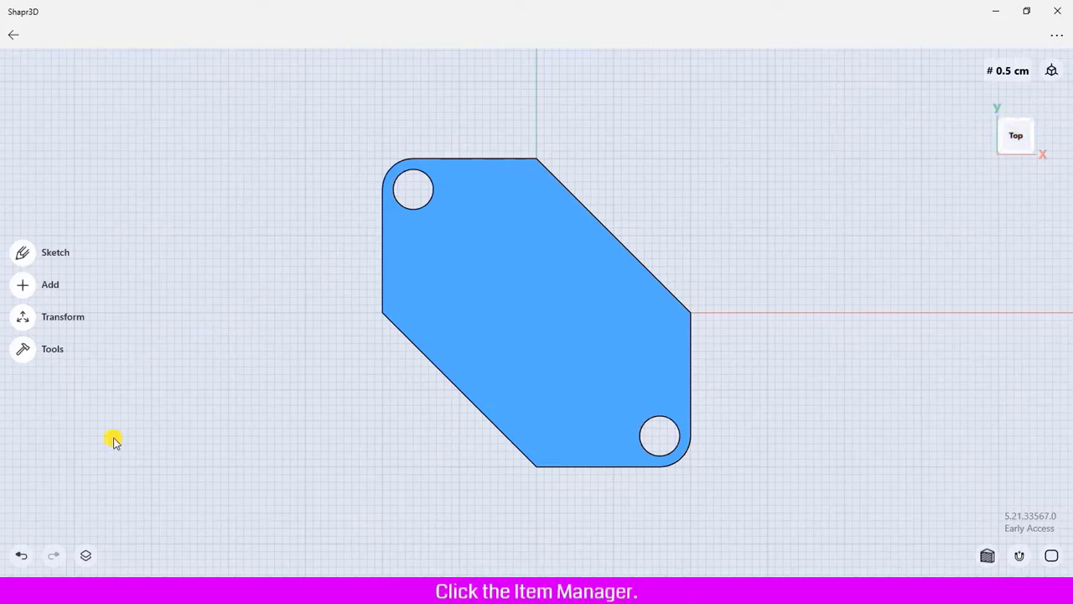
pyautogui.click(86, 555)
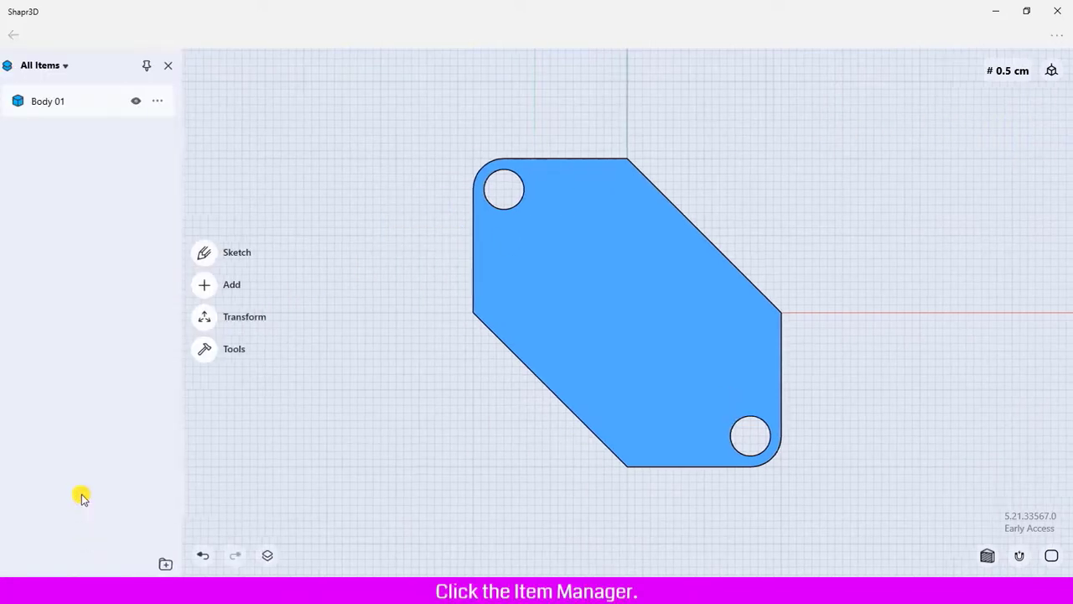
pyautogui.click(68, 100)
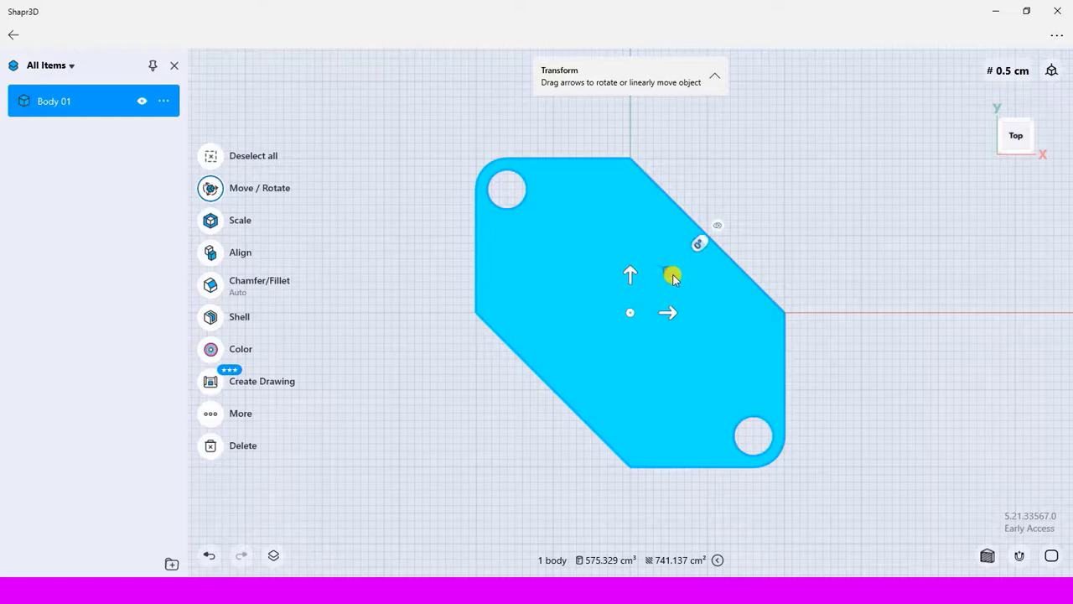
pyautogui.moveTo(671, 275); pyautogui.dragTo(718, 310)
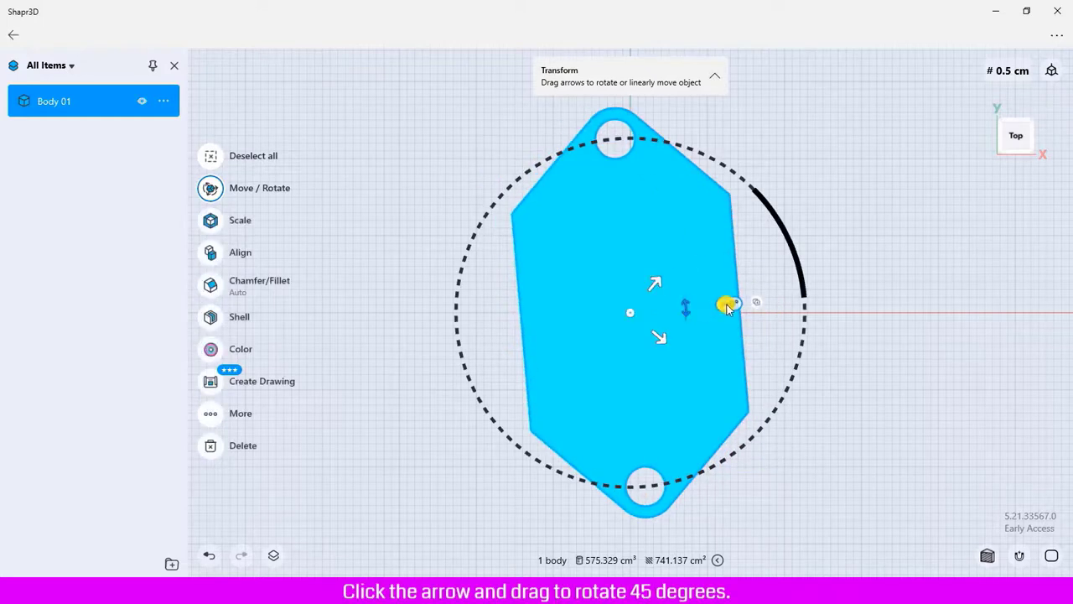
pyautogui.click(728, 306)
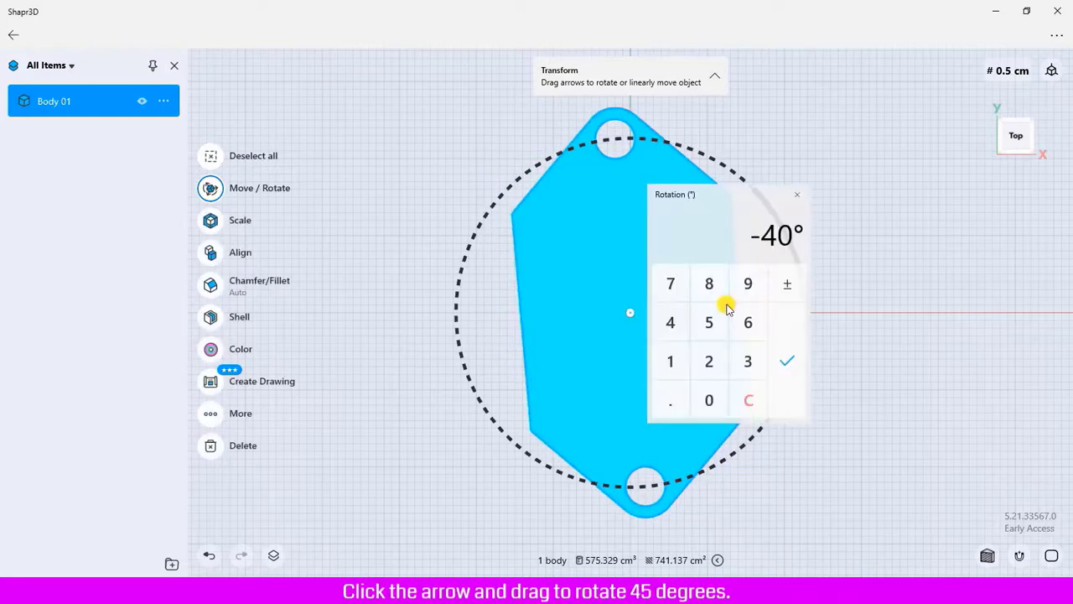
pyautogui.click(671, 324)
pyautogui.click(714, 327)
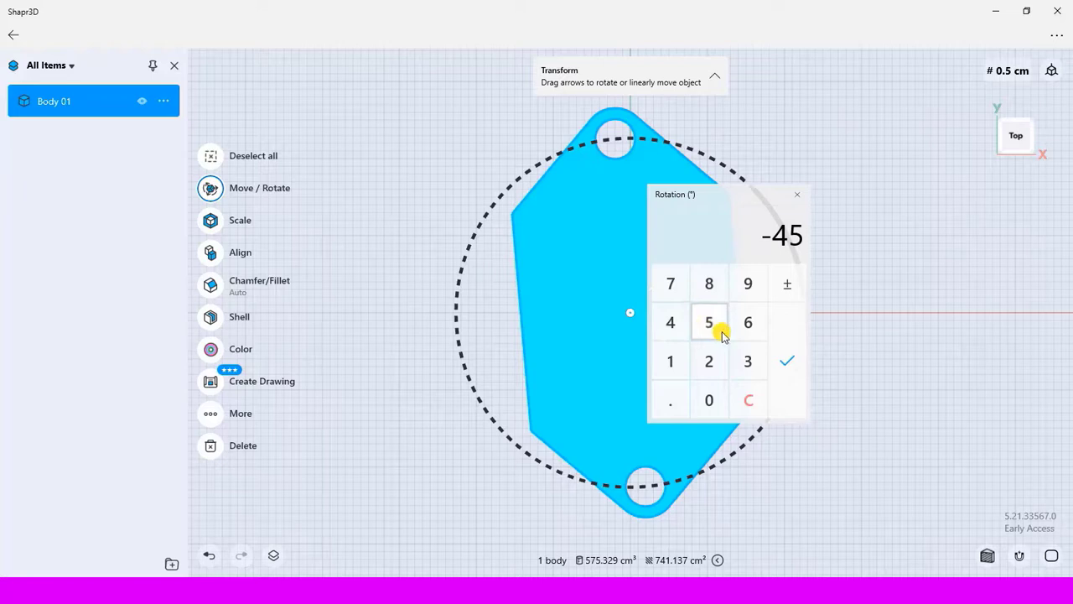
pyautogui.click(787, 361)
pyautogui.click(873, 241)
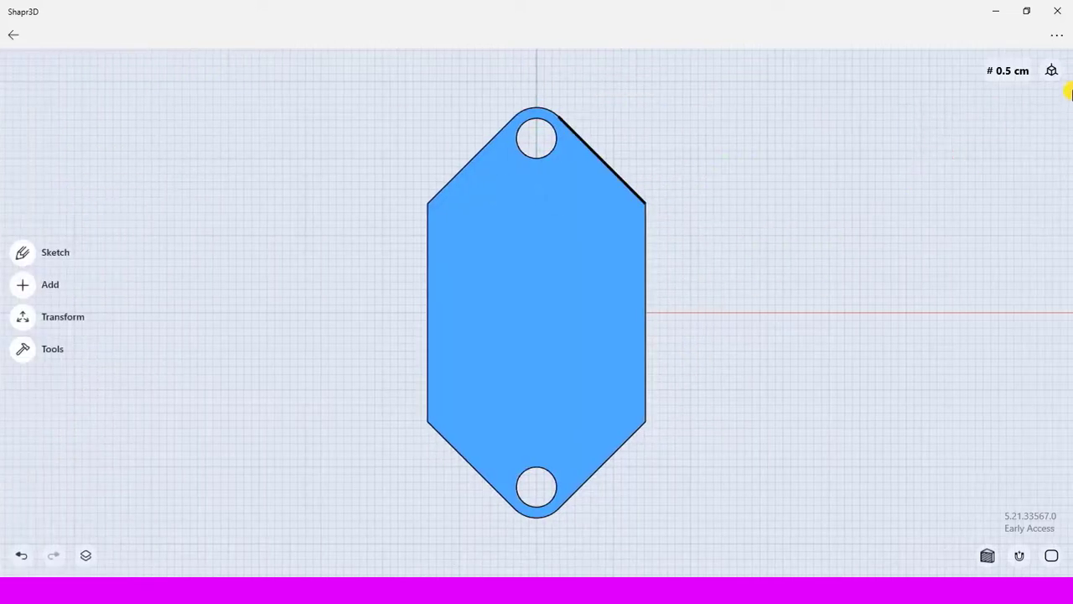
pyautogui.click(1051, 76)
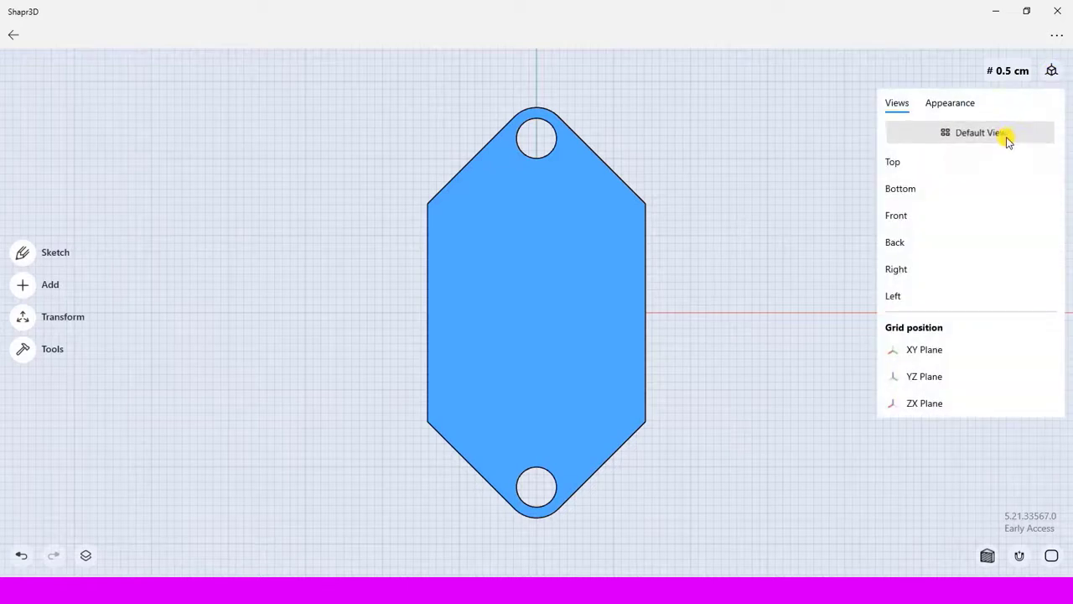
pyautogui.click(1006, 137)
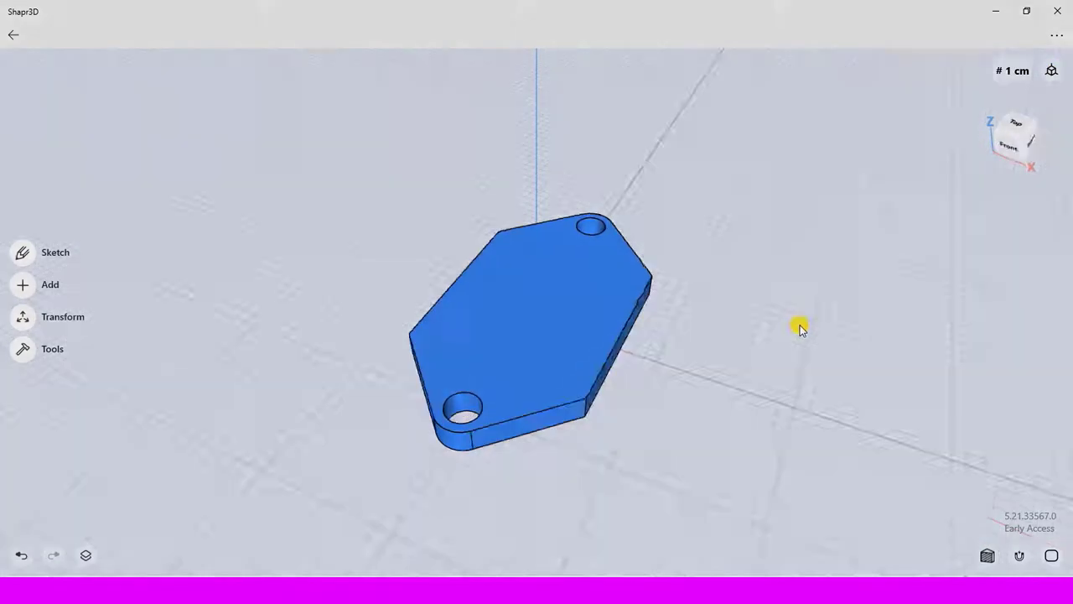